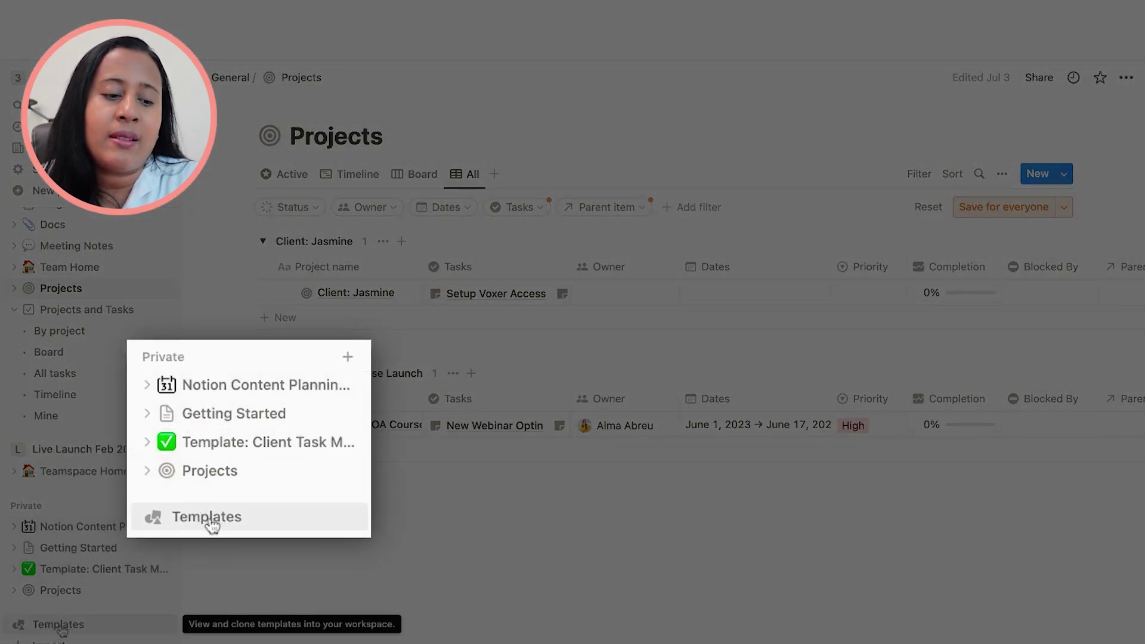
Add the Projects & tasks template from the Templates gallery to the workspace
left_click(60, 625)
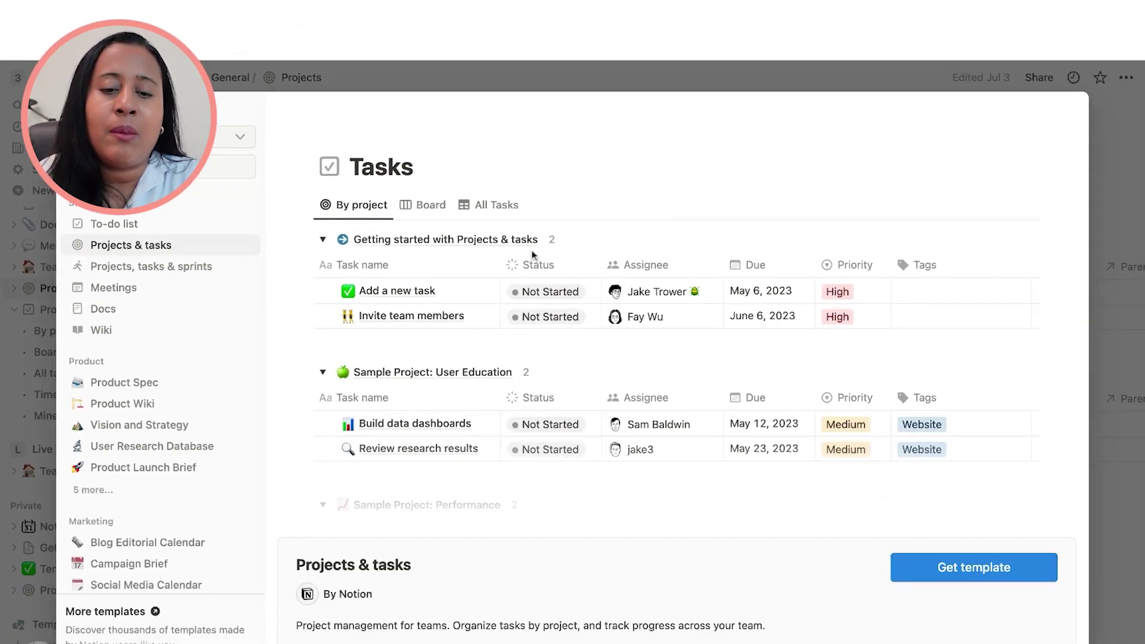
left_click(946, 570)
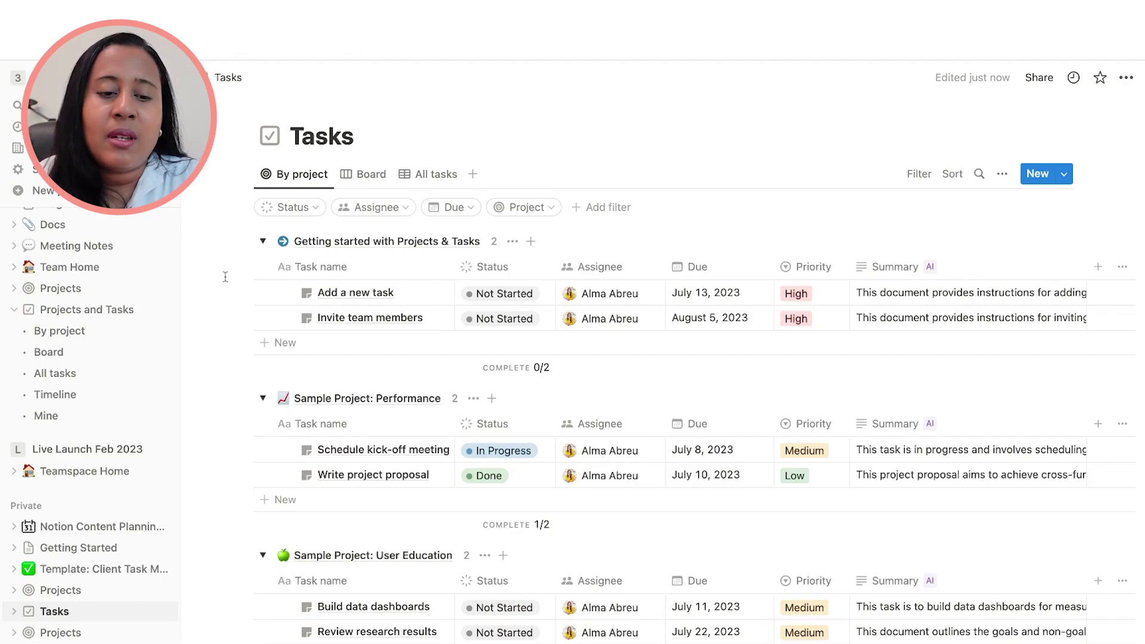
scroll(232, 275, "down", 3)
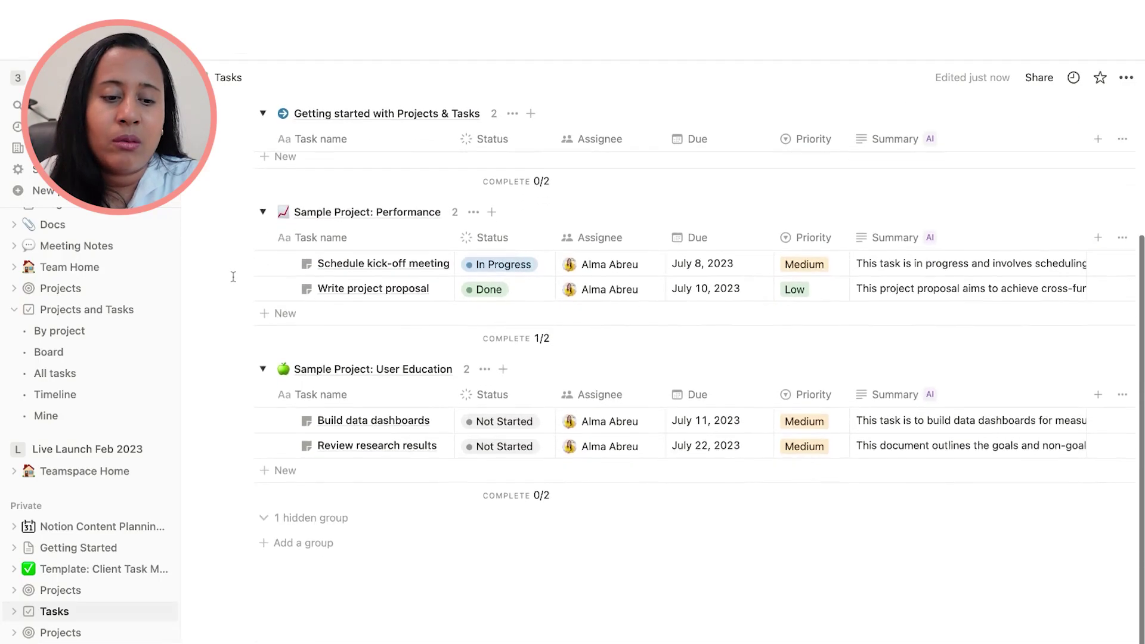
scroll(233, 275, "up", 3)
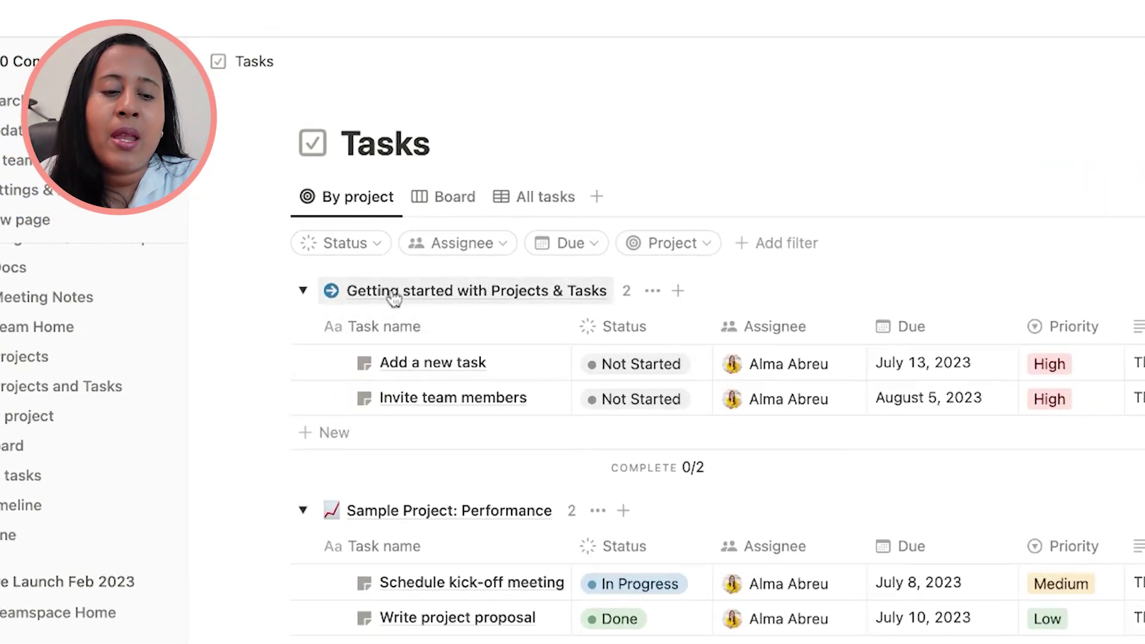
left_click(303, 291)
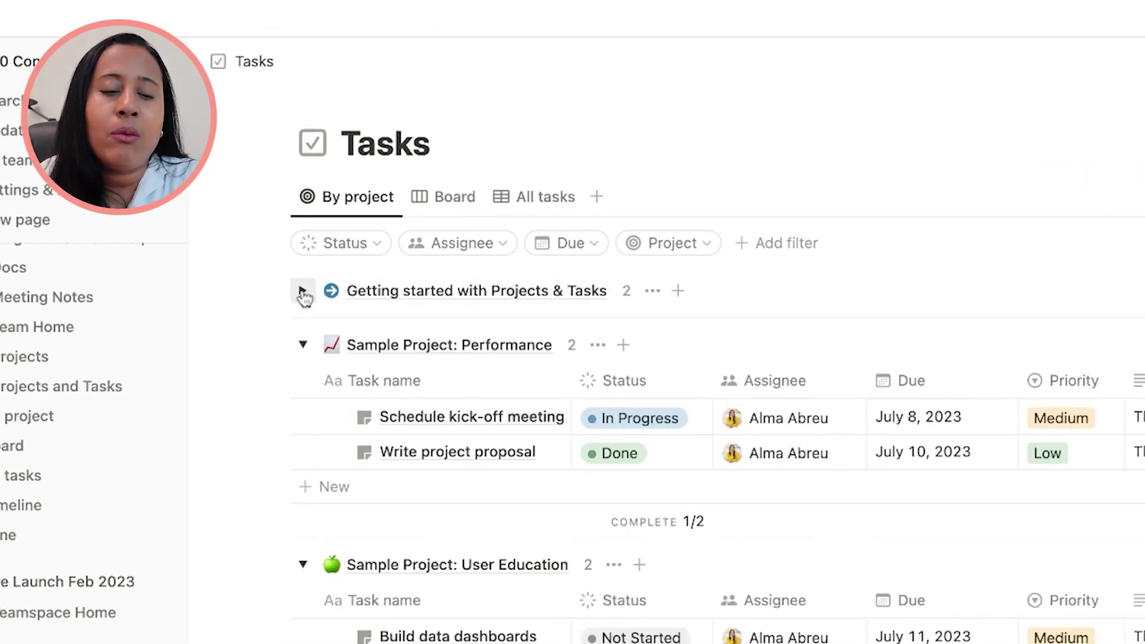
left_click(303, 291)
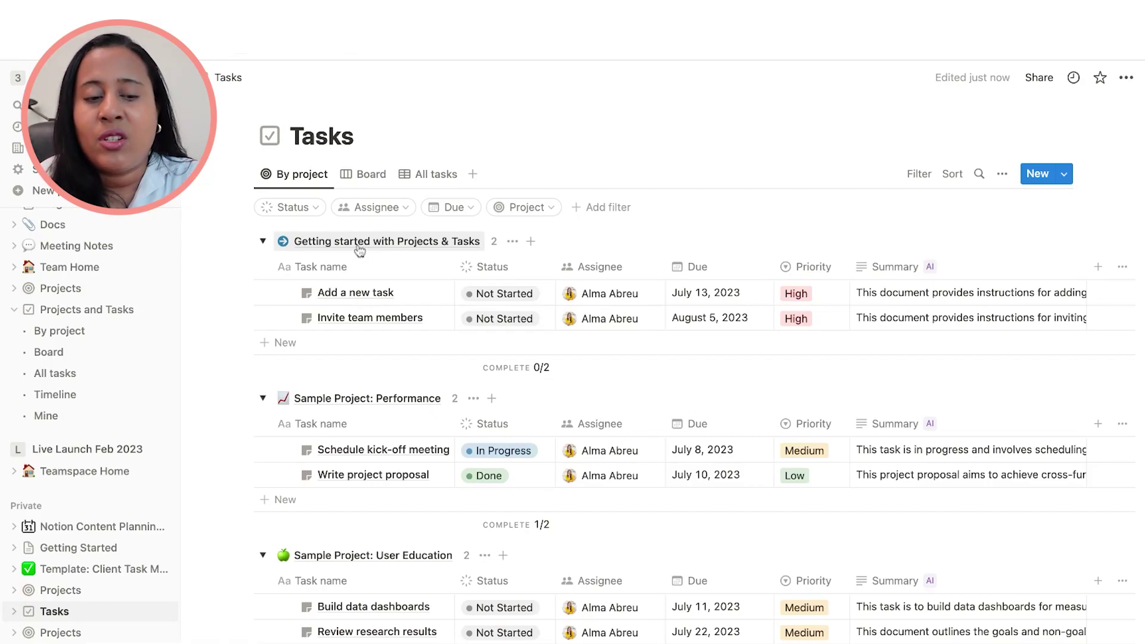
Rename the Getting started project to 'Client Name'
left_click(398, 243)
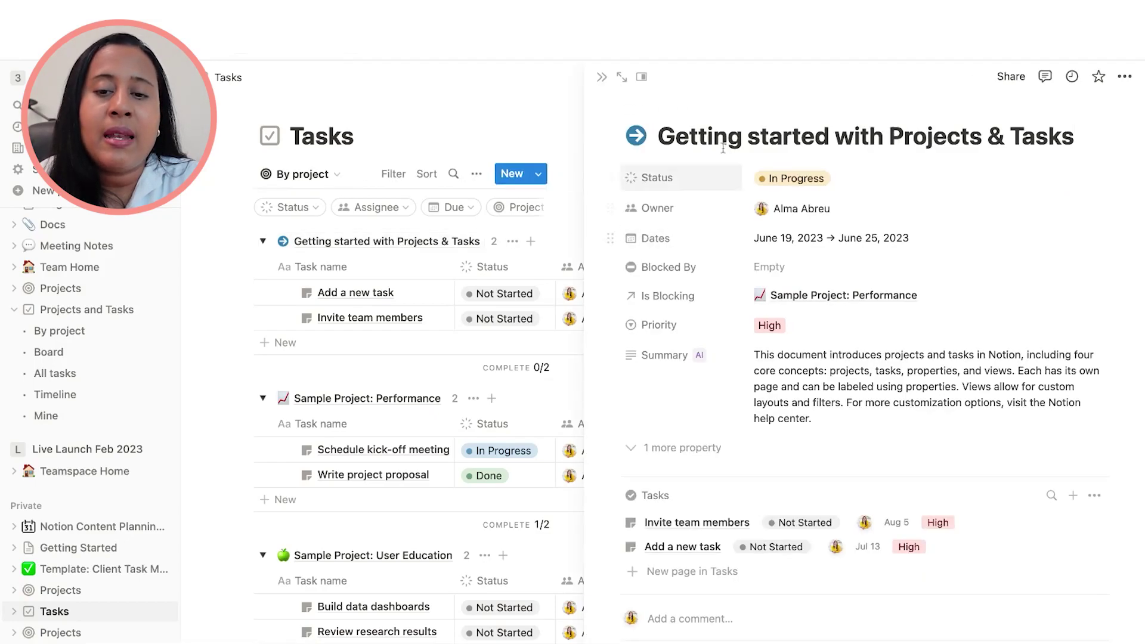
triple_click(728, 137)
type("Client Name")
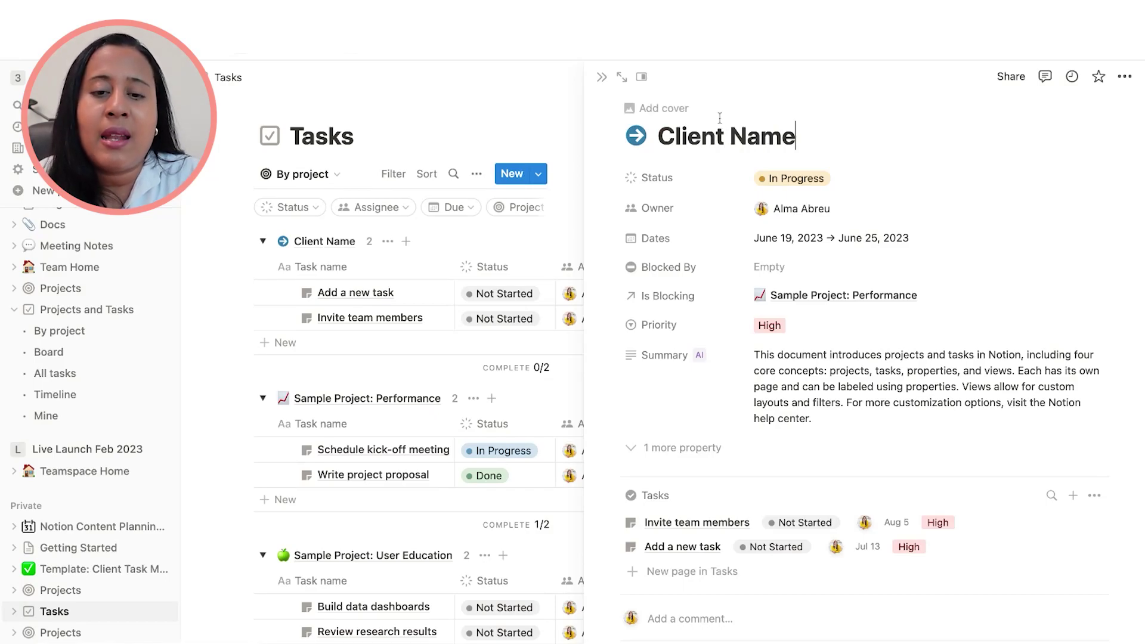
left_click(519, 102)
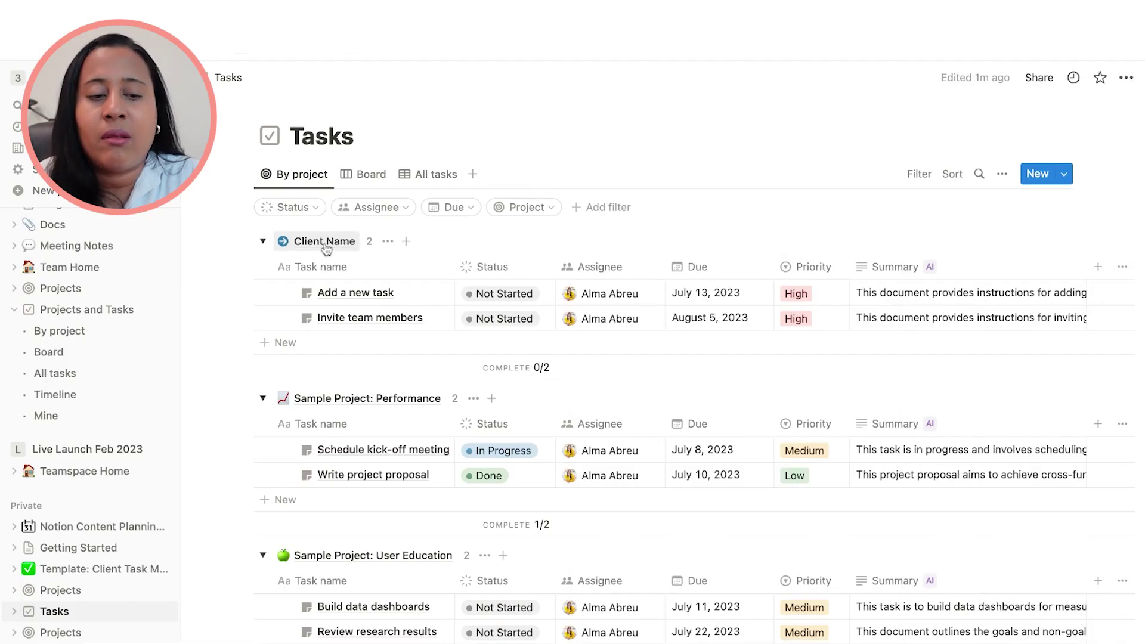
Rename the Sample Project: Performance project to 'Client #2'
left_click(333, 404)
triple_click(726, 139)
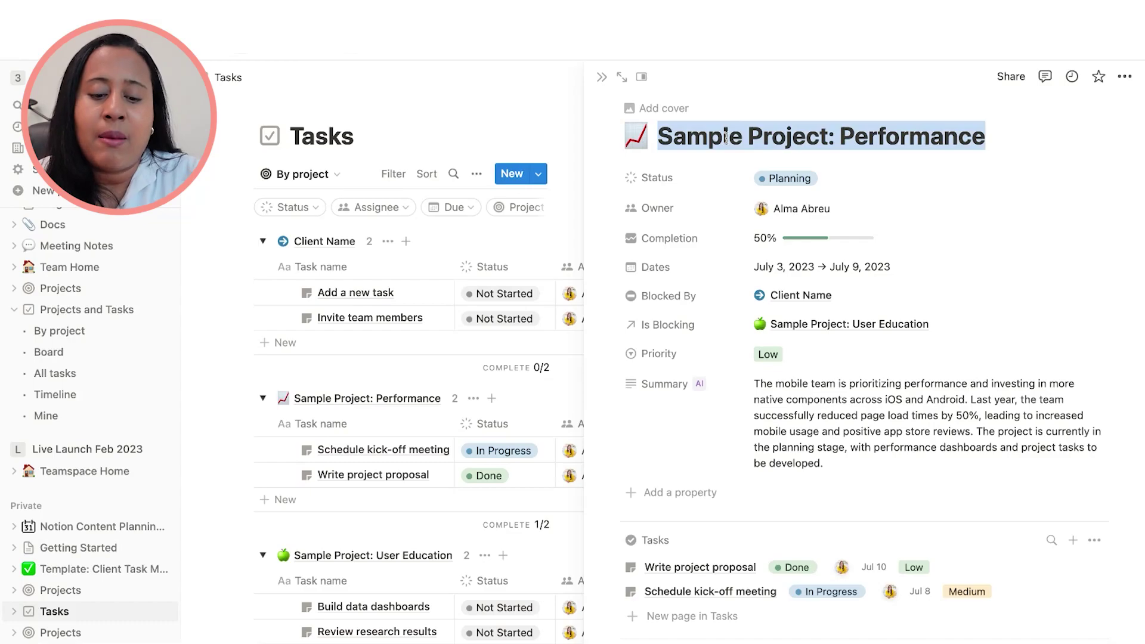
type("Client")
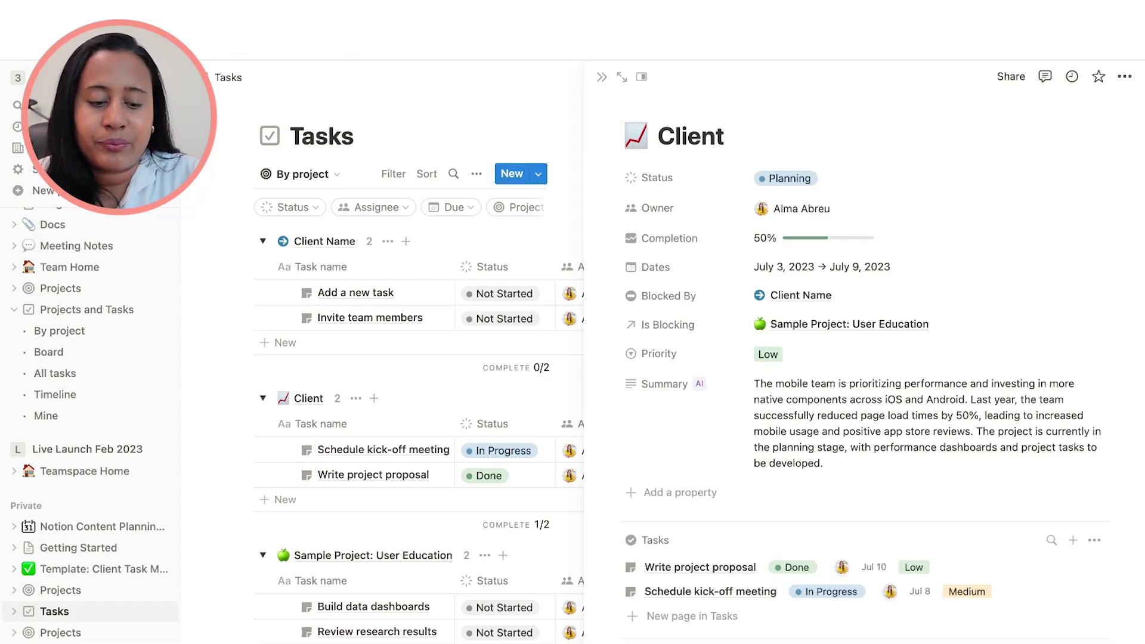
type(" #2")
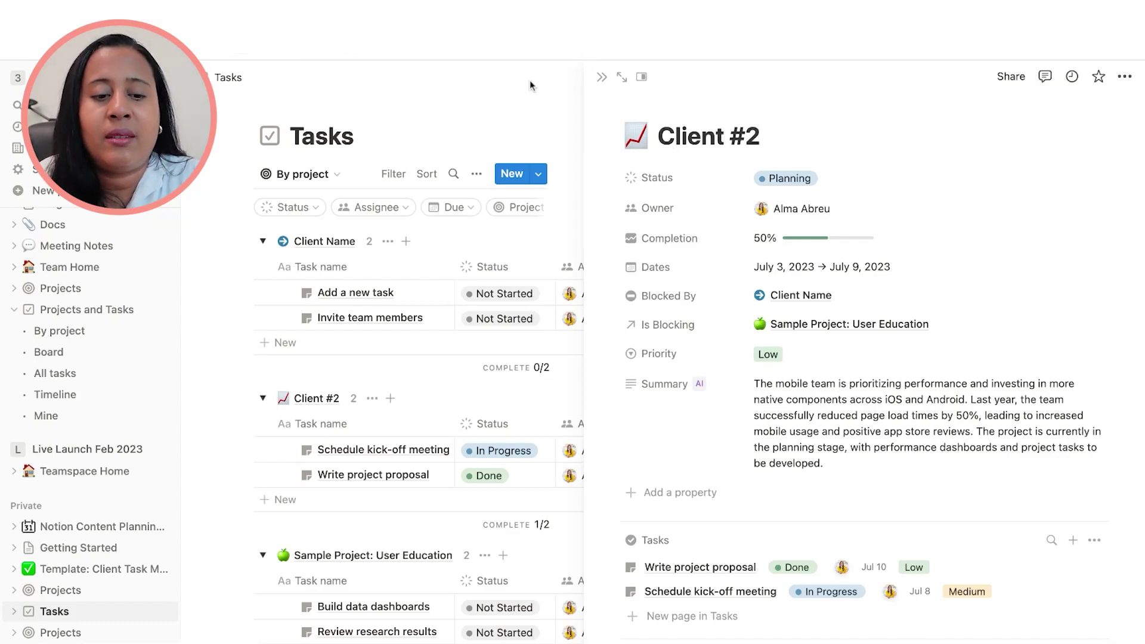
left_click(388, 119)
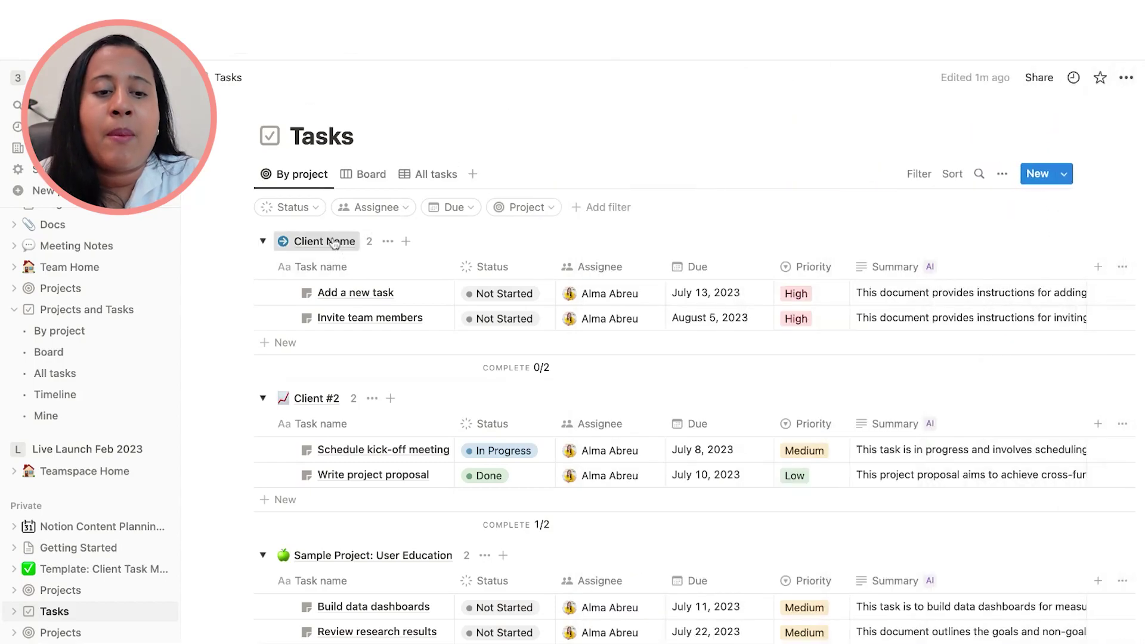
Append '#1' so the first project reads 'Client Name #1'
left_click(337, 241)
type("#1")
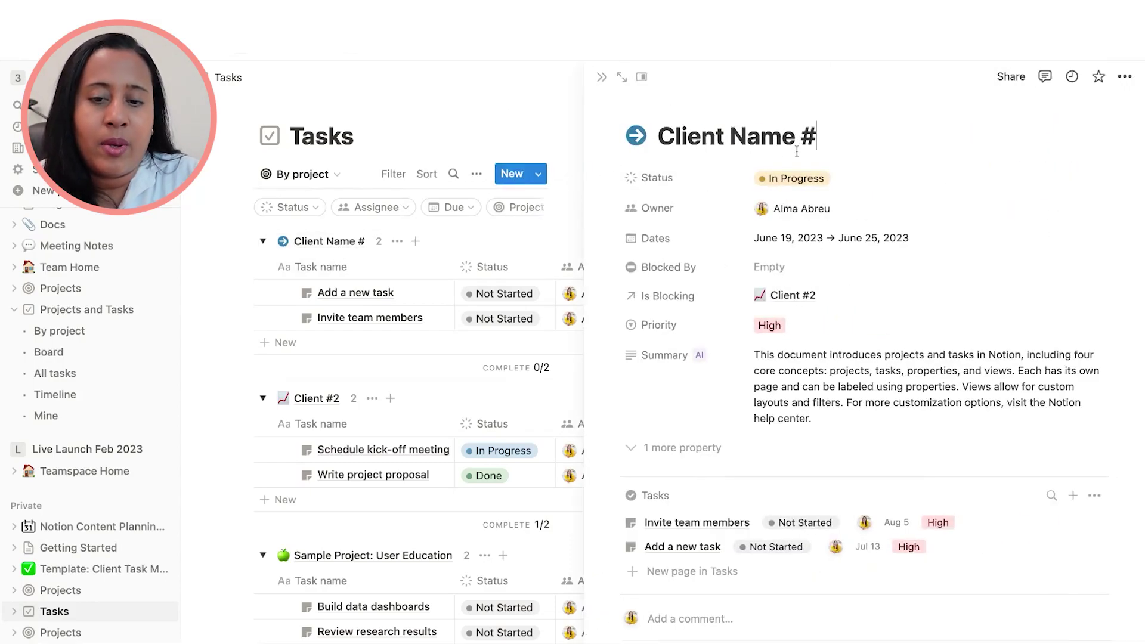
left_click(526, 114)
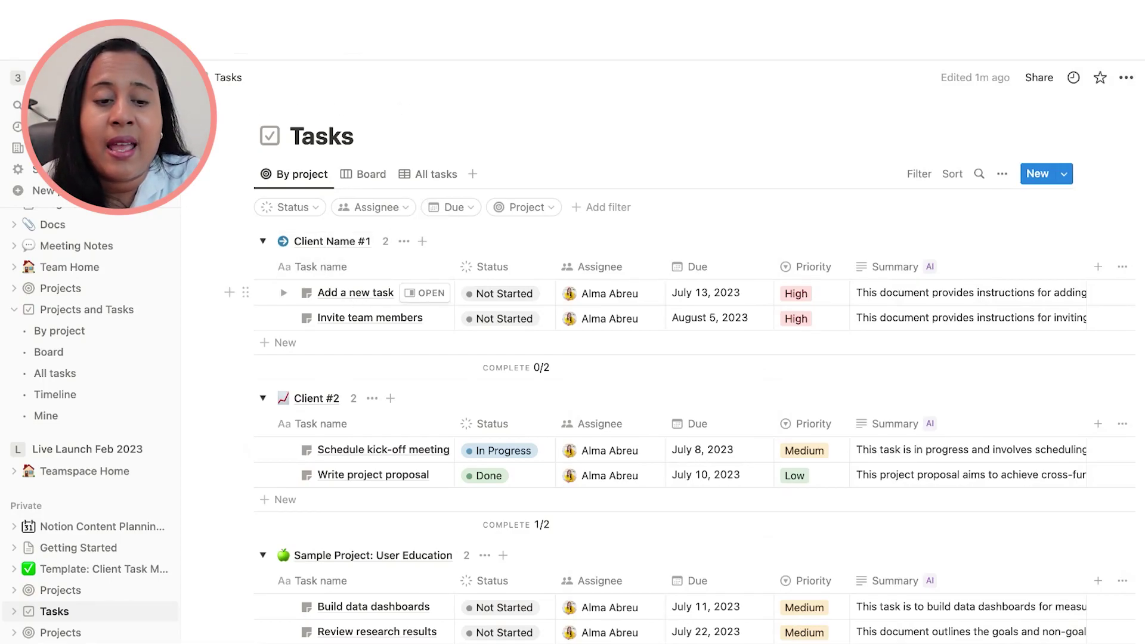
left_click(356, 293)
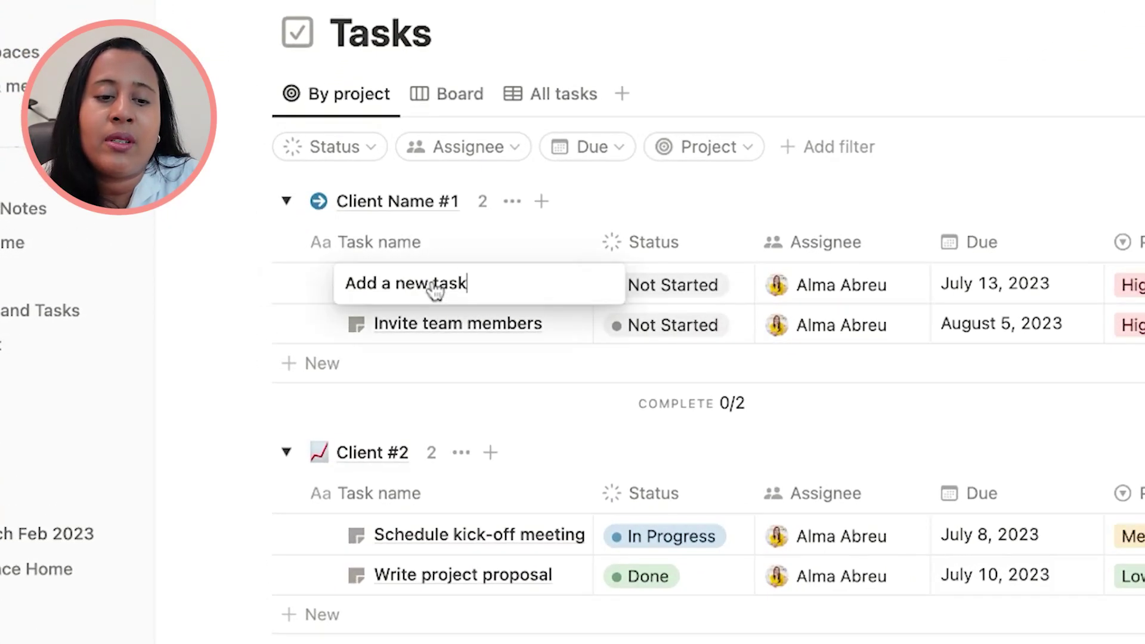
Rename the first Client Name #1 task from 'Add a new task' to 'Create wireframe for website'
key("Escape")
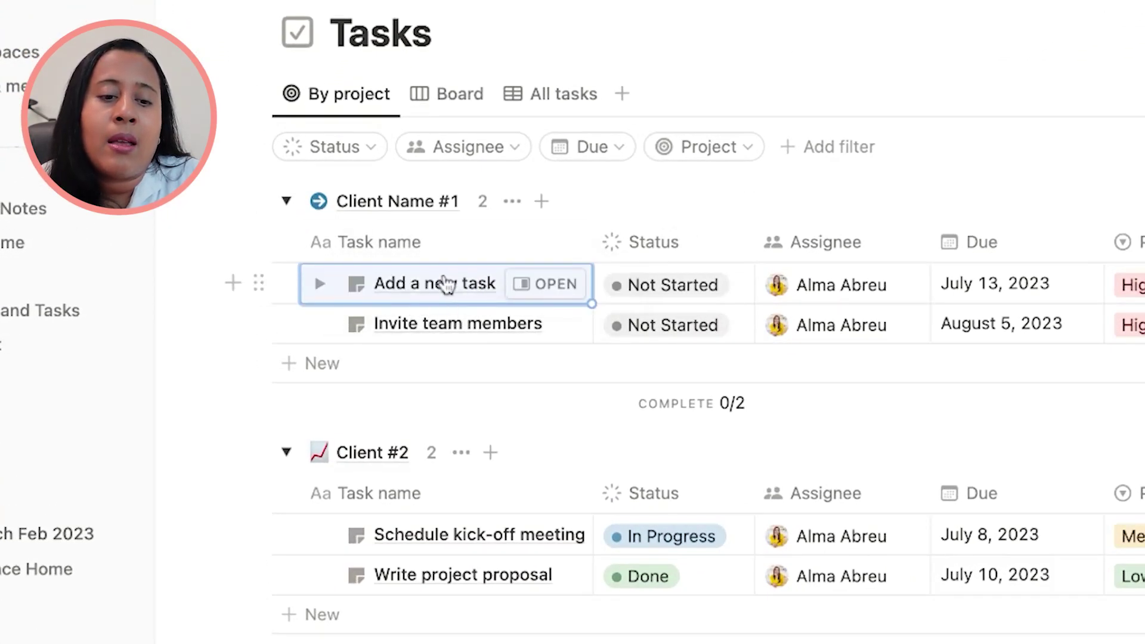
left_click(445, 280)
triple_click(444, 284)
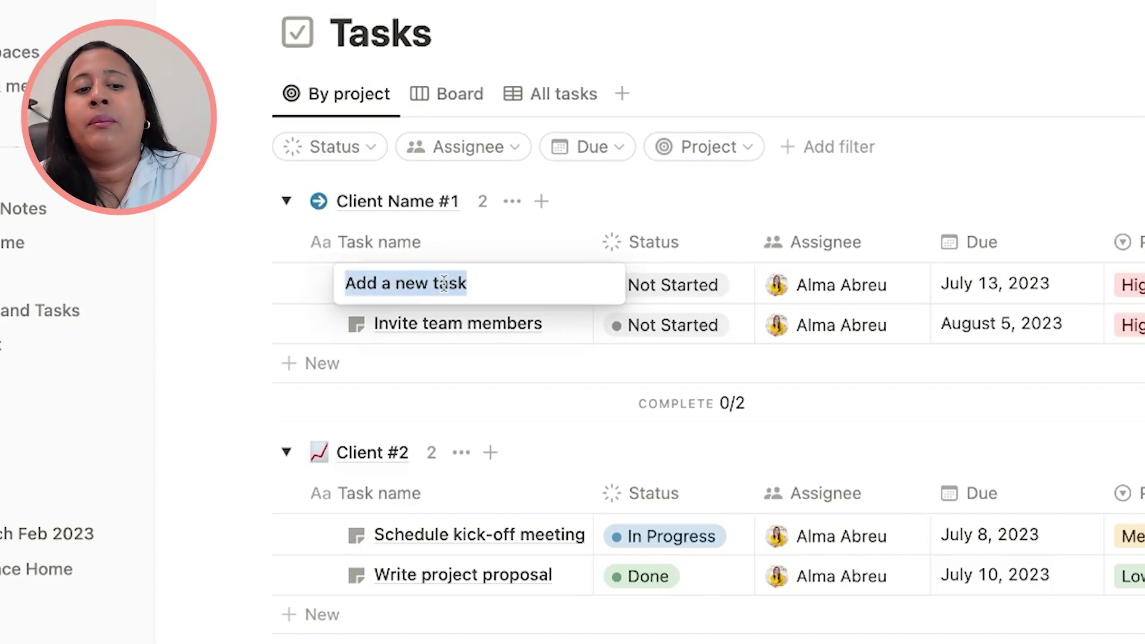
type("Create ")
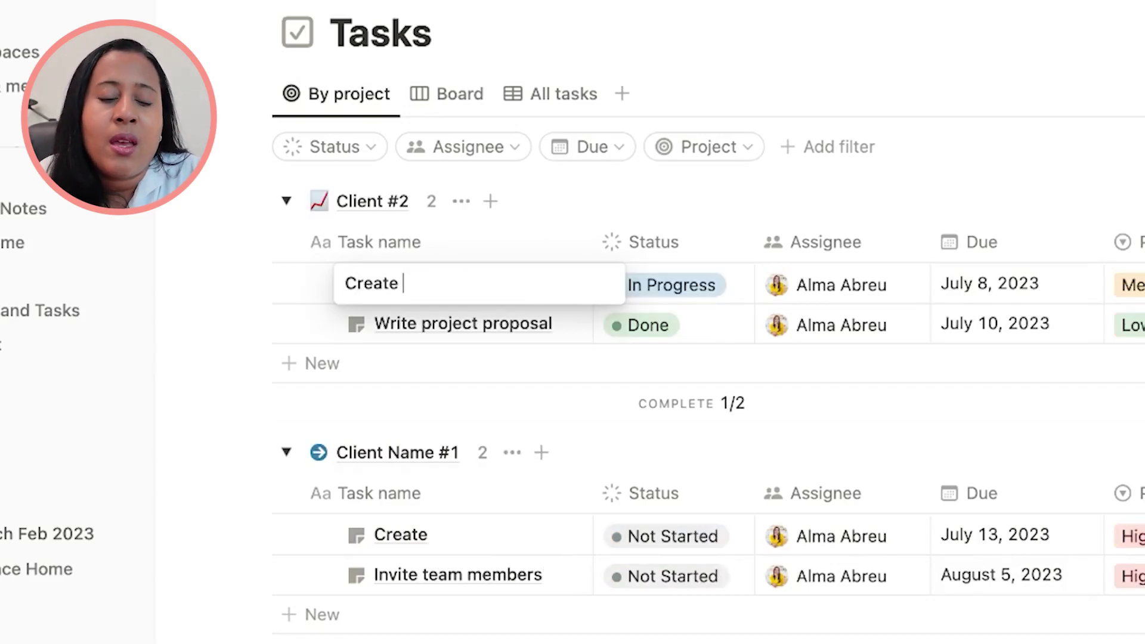
type("wiref")
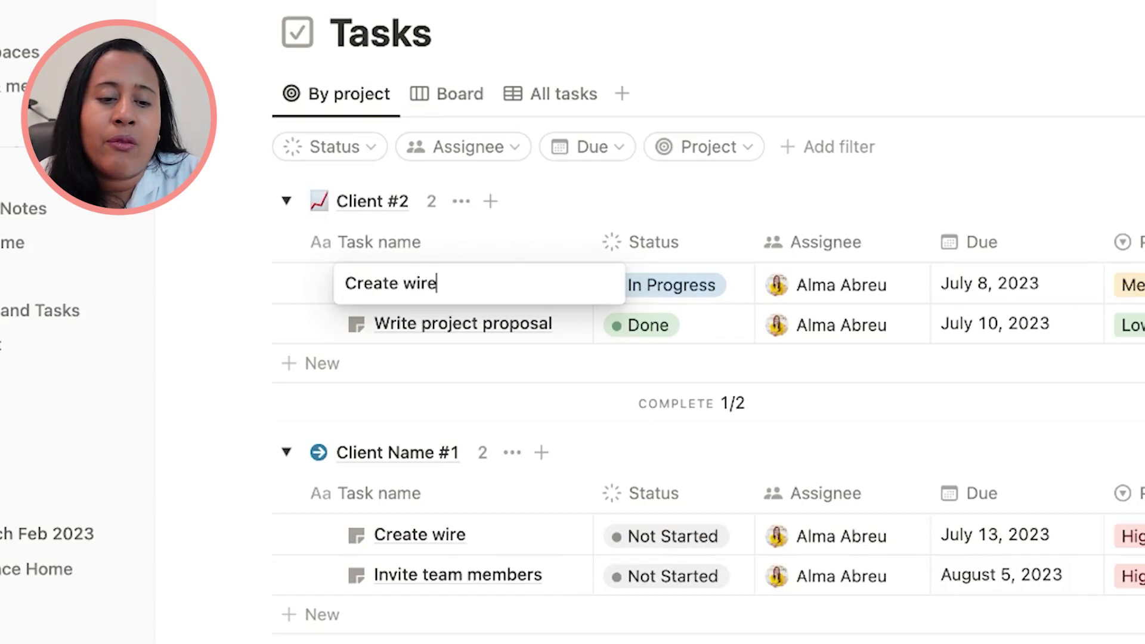
type("rame for website")
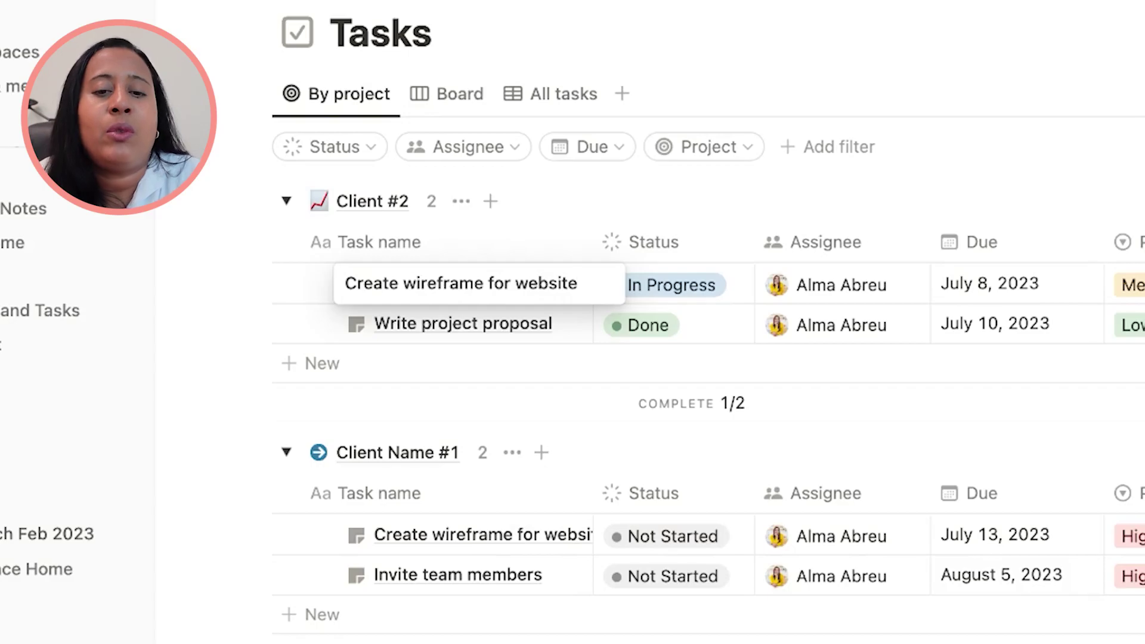
key("Escape")
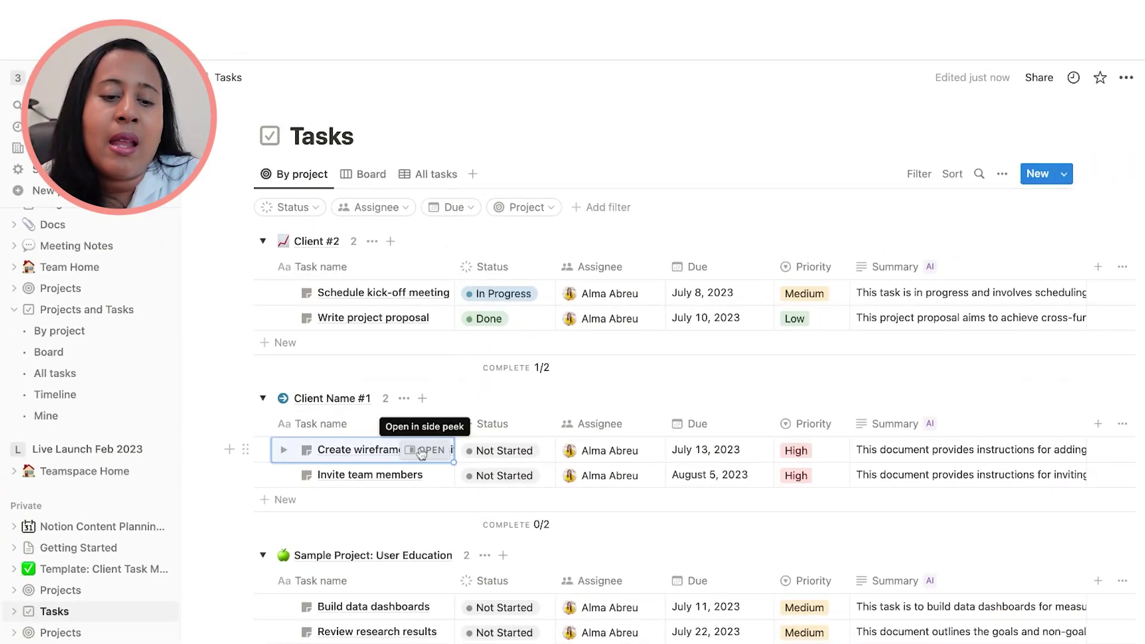
Open the Create wireframe for website task page
left_click(424, 450)
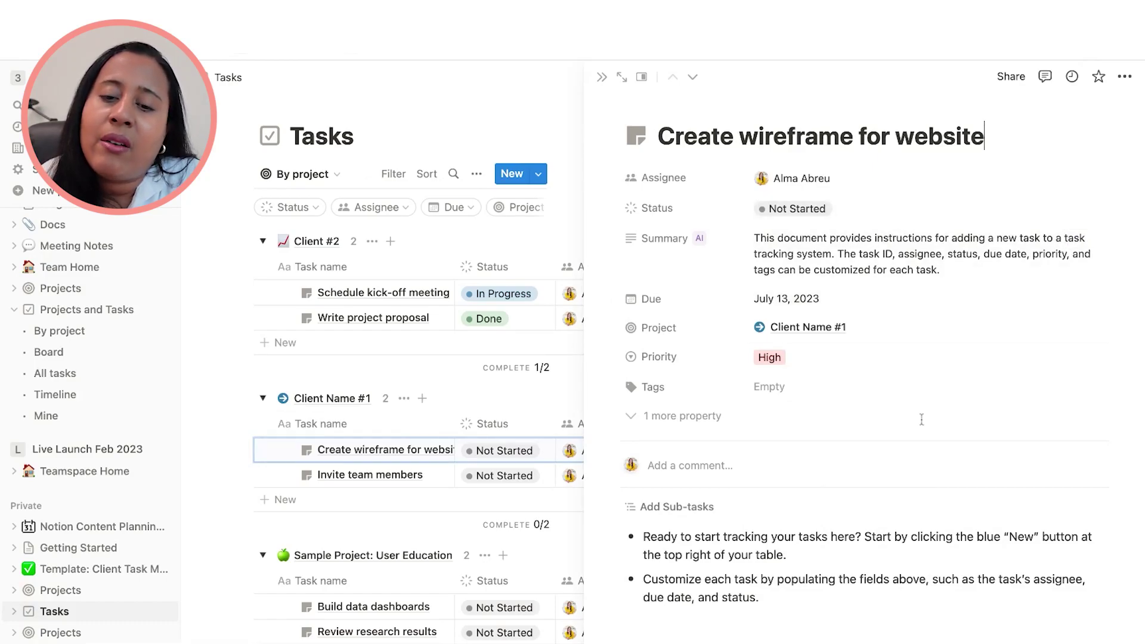
scroll(922, 419, "down", 1)
scroll(913, 406, "up", 1)
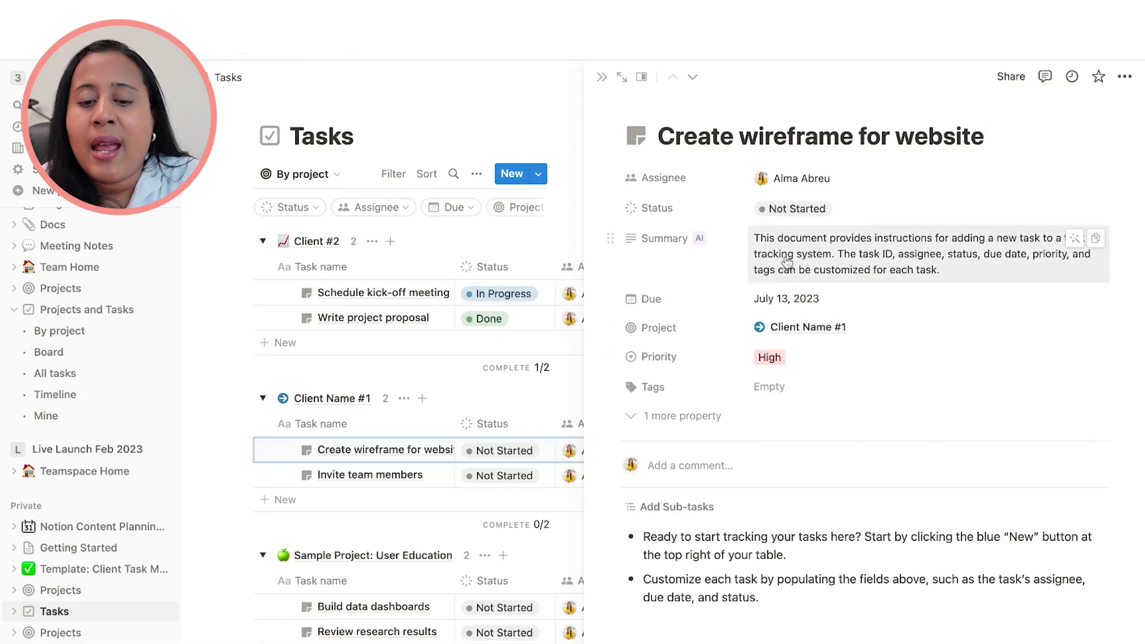
Rewrite the first bullet to describe the initial wireframe and layout design of the website, deleting the second bullet
left_click_drag(643, 535, 787, 555)
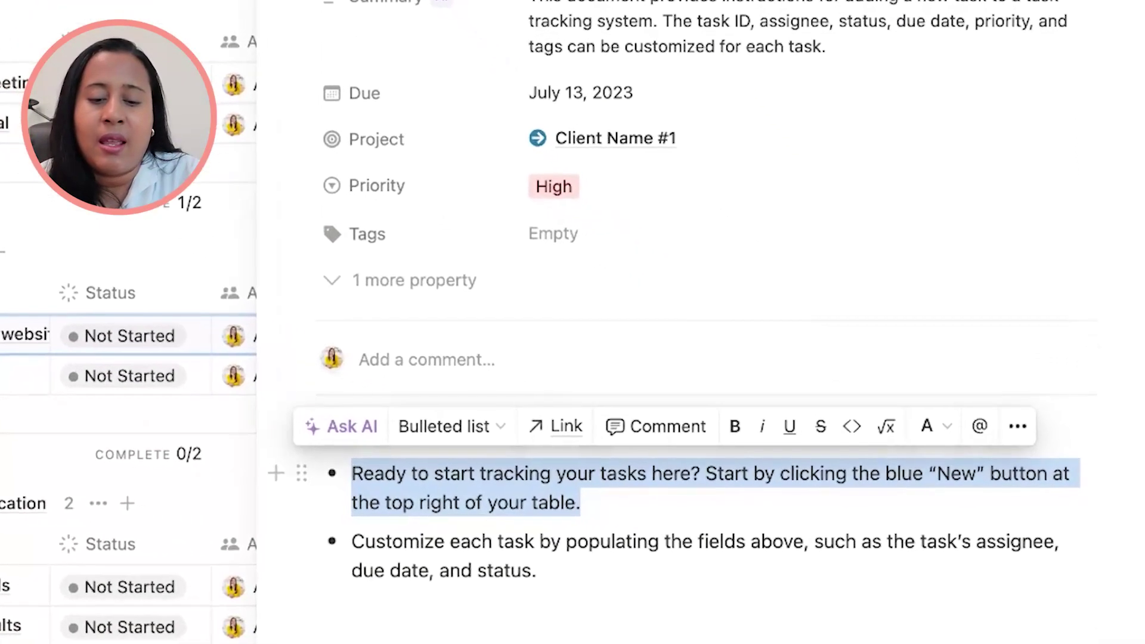
type("This is to create ")
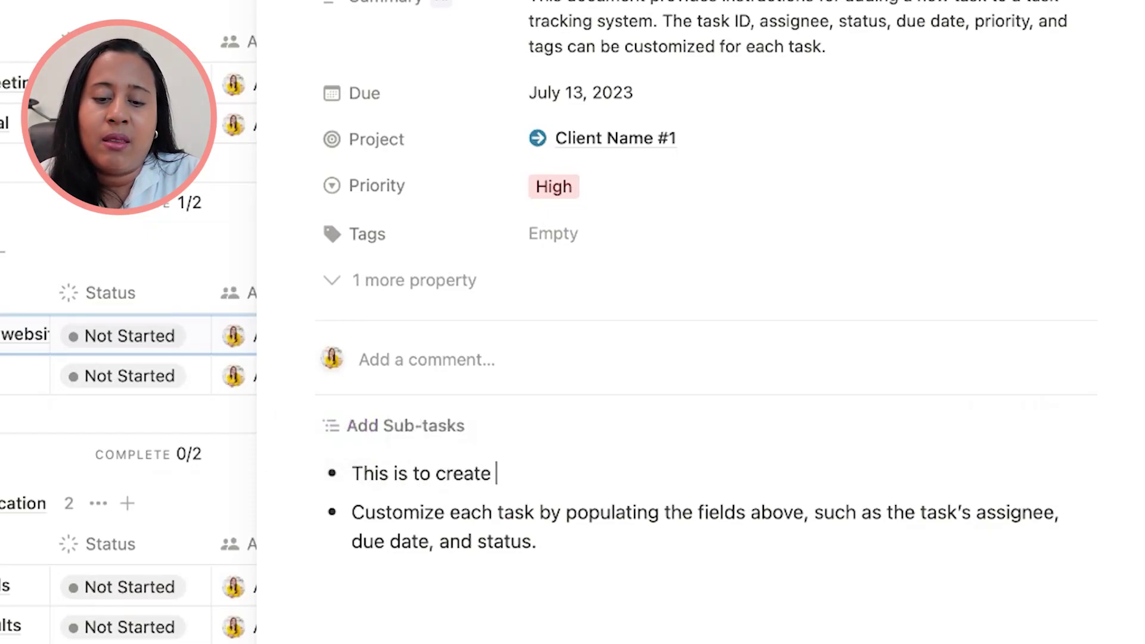
type("the ini")
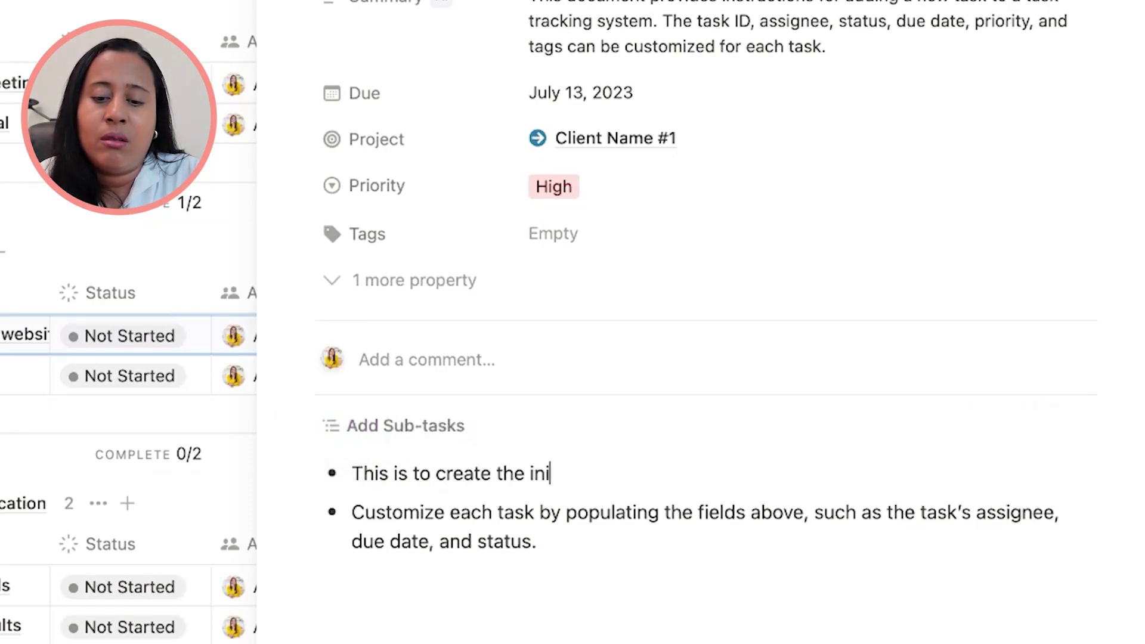
type("tial wireframe a")
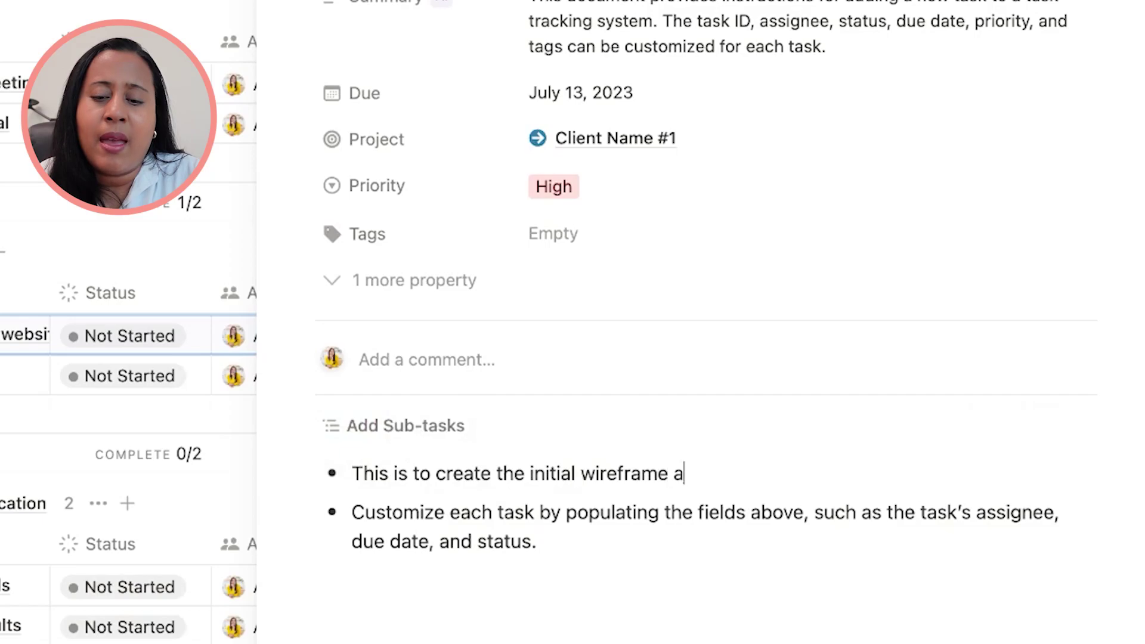
type("nd the yo")
key("BackSpace")
key("BackSpace")
type("la")
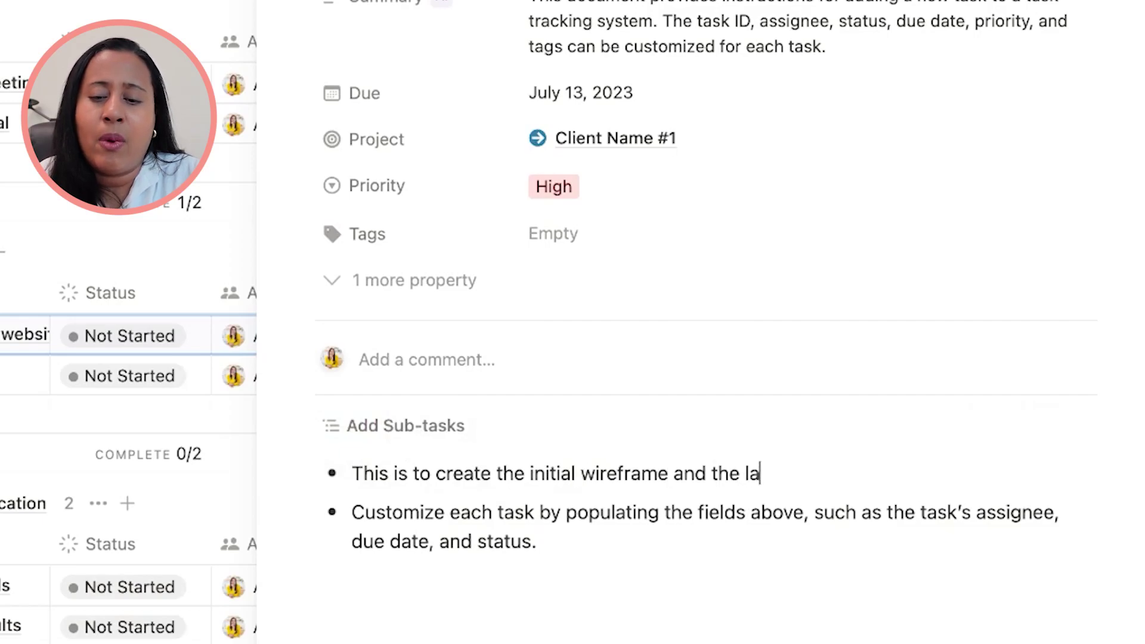
type("yout of")
key("BackSpace")
key("BackSpace")
type("de")
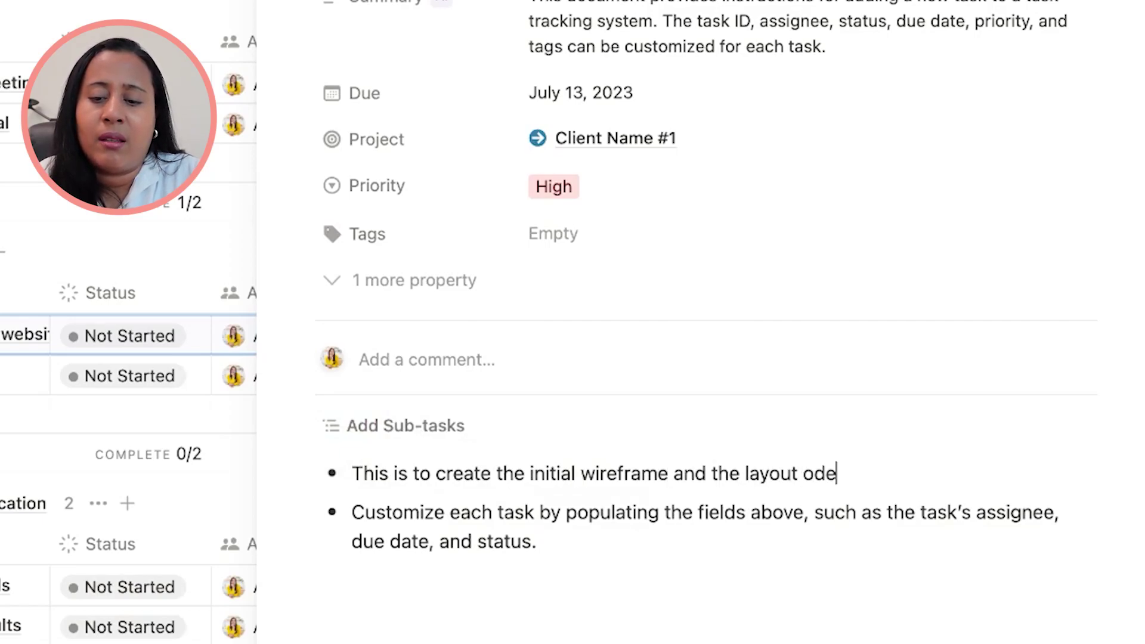
key("BackSpace")
key("BackSpace")
key("BackSpace")
type("design of the website.")
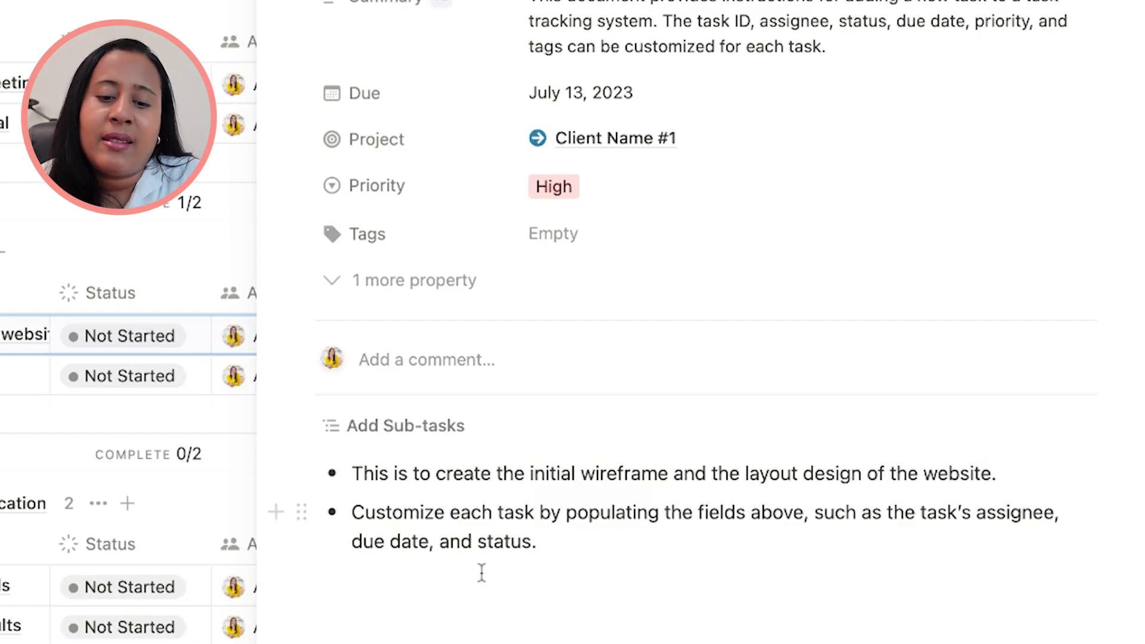
triple_click(355, 514)
key("BackSpace")
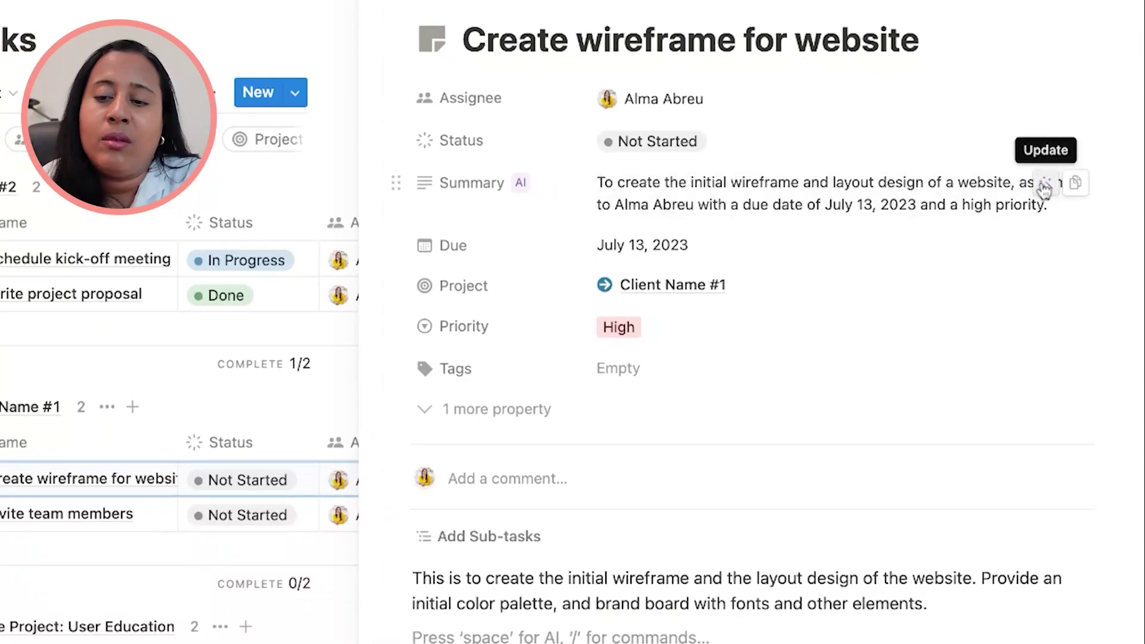
Regenerate the wireframe task's AI summary and remove its assignee
left_click(1044, 189)
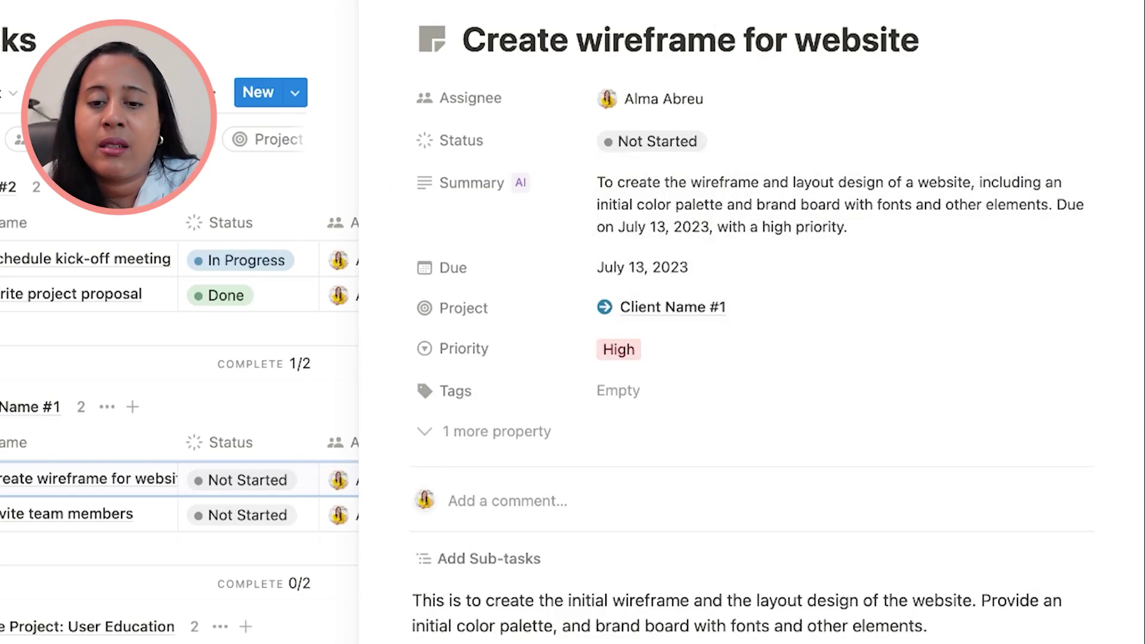
left_click(706, 107)
left_click(723, 107)
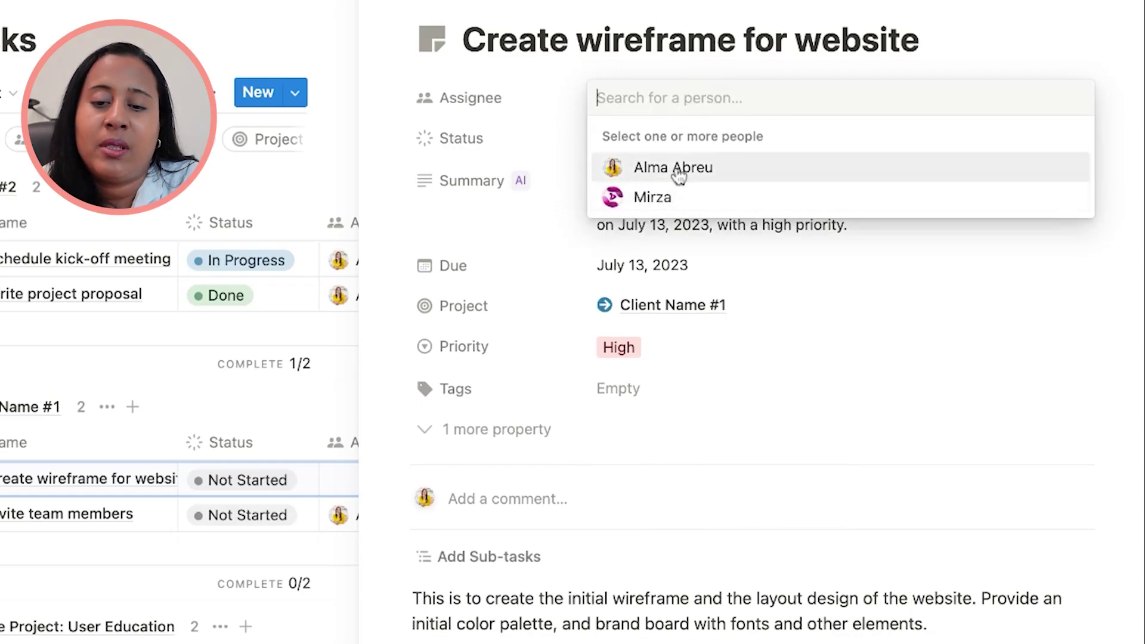
key("Escape")
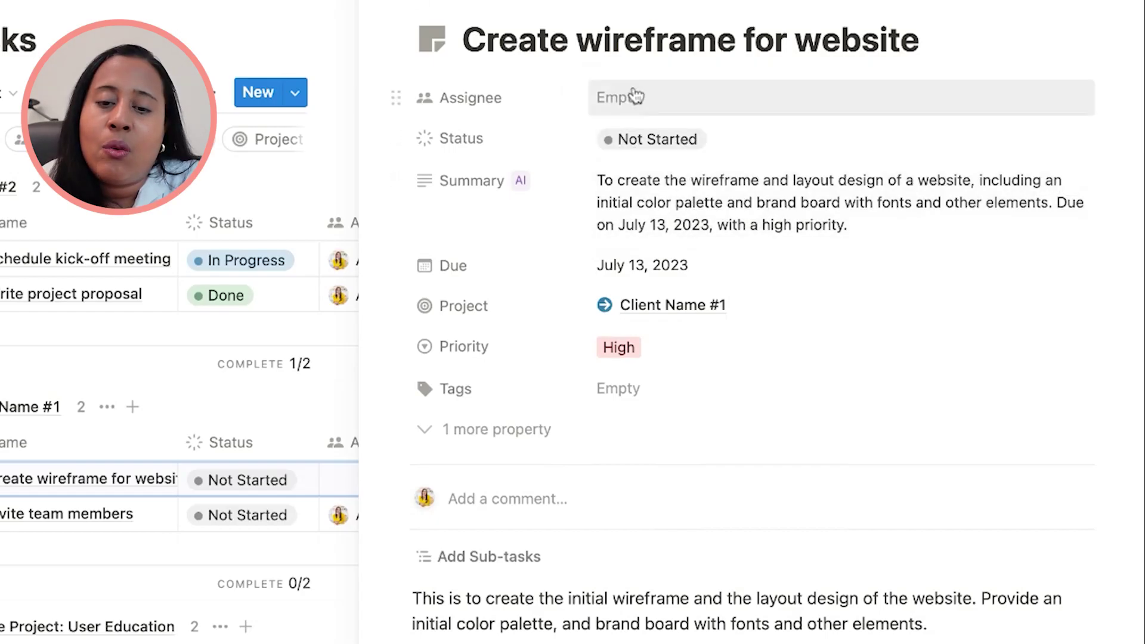
Set status In Progress, due date July 27, 2023, and keep priority High
left_click(677, 144)
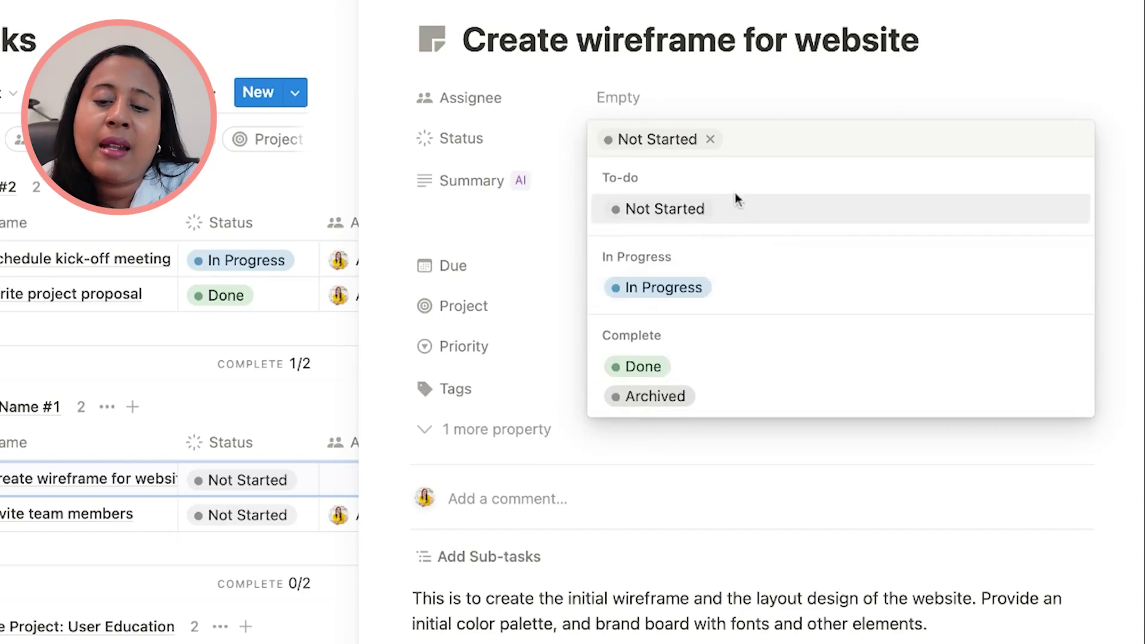
left_click(725, 289)
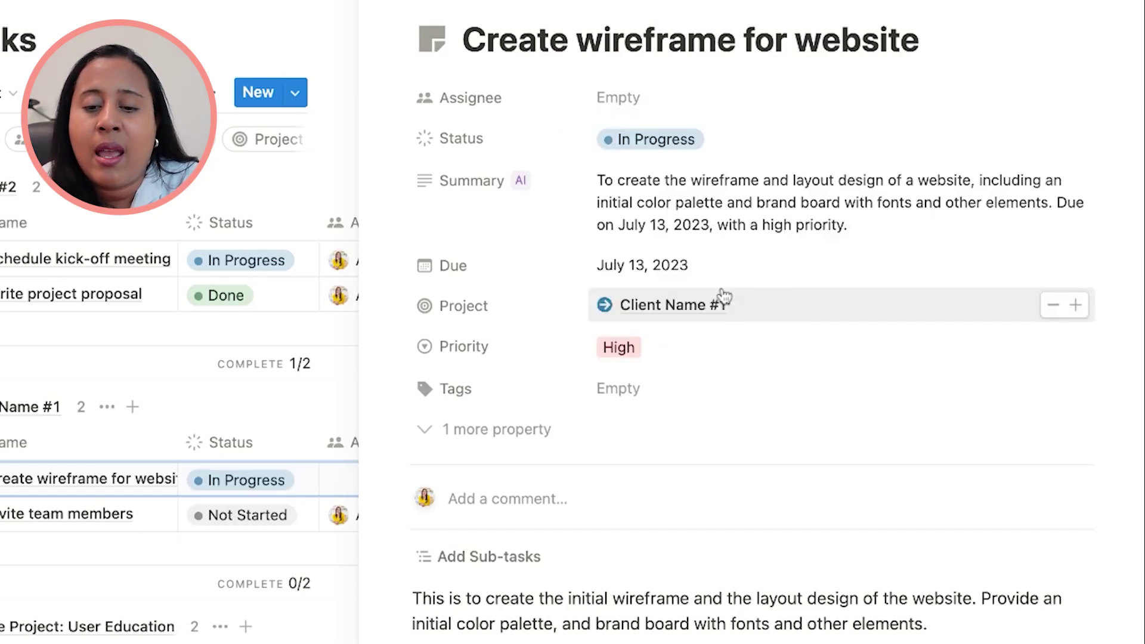
left_click(668, 266)
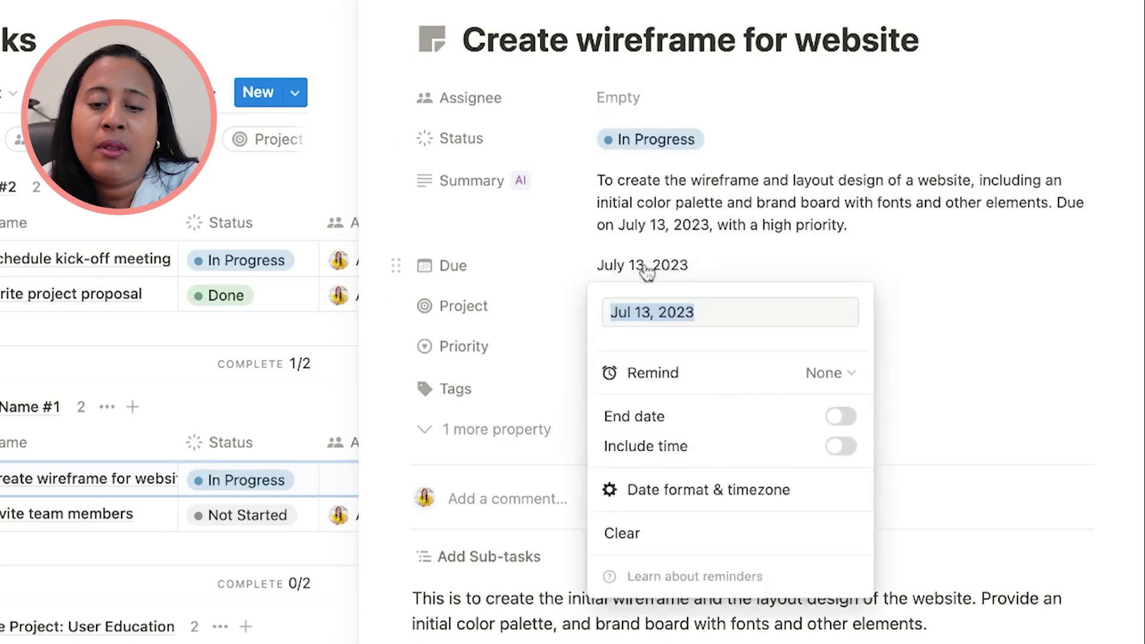
left_click(765, 497)
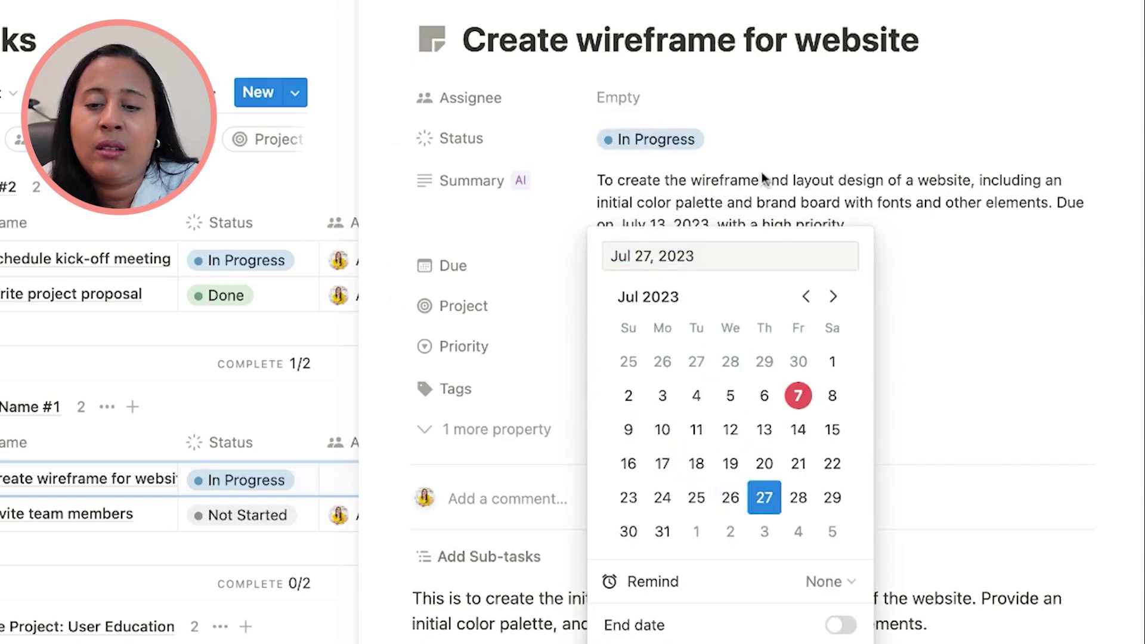
left_click(786, 127)
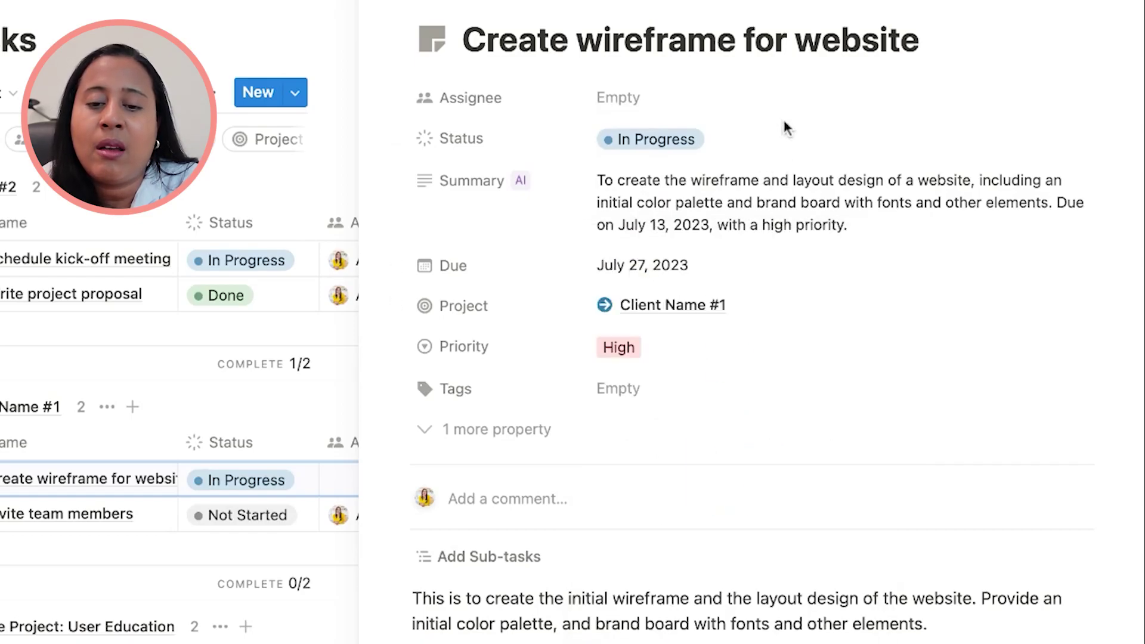
left_click(642, 359)
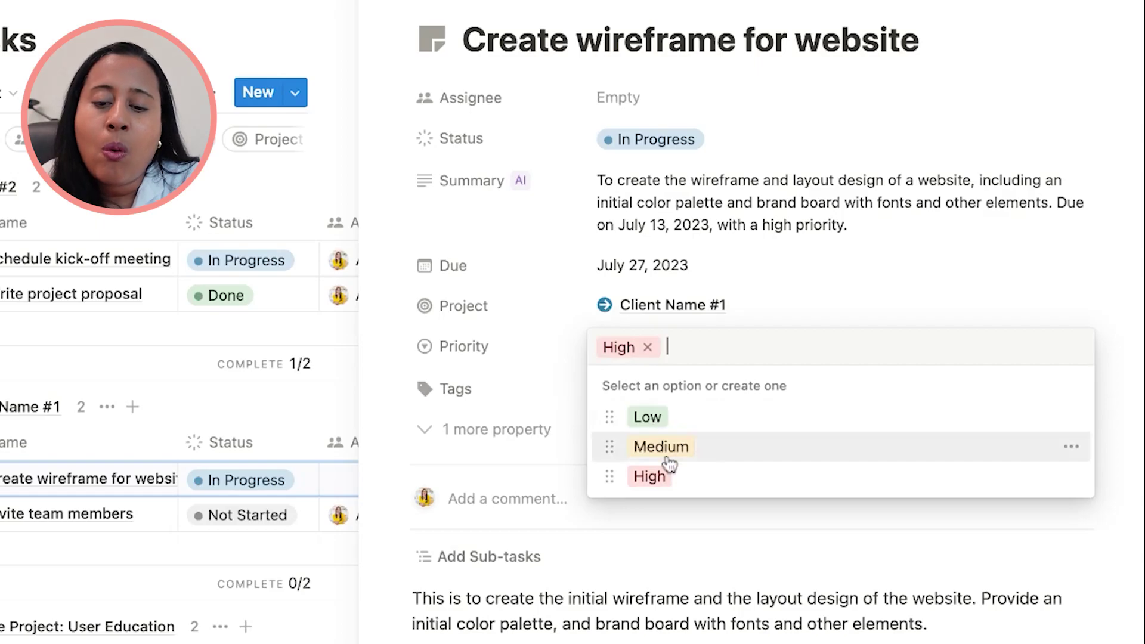
key("Down")
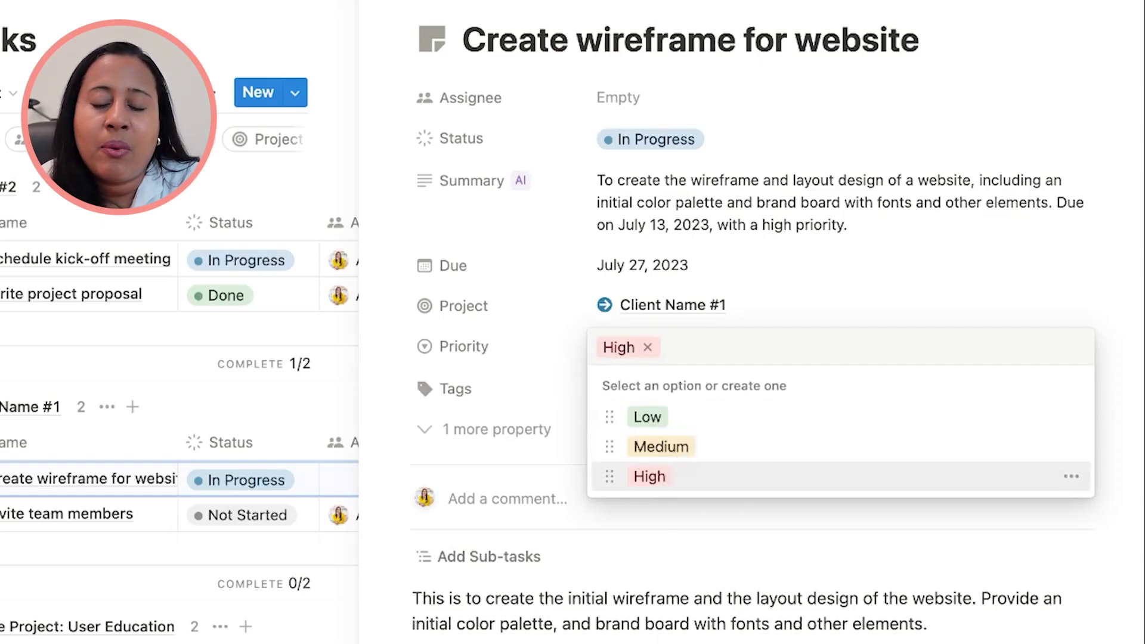
key("Escape")
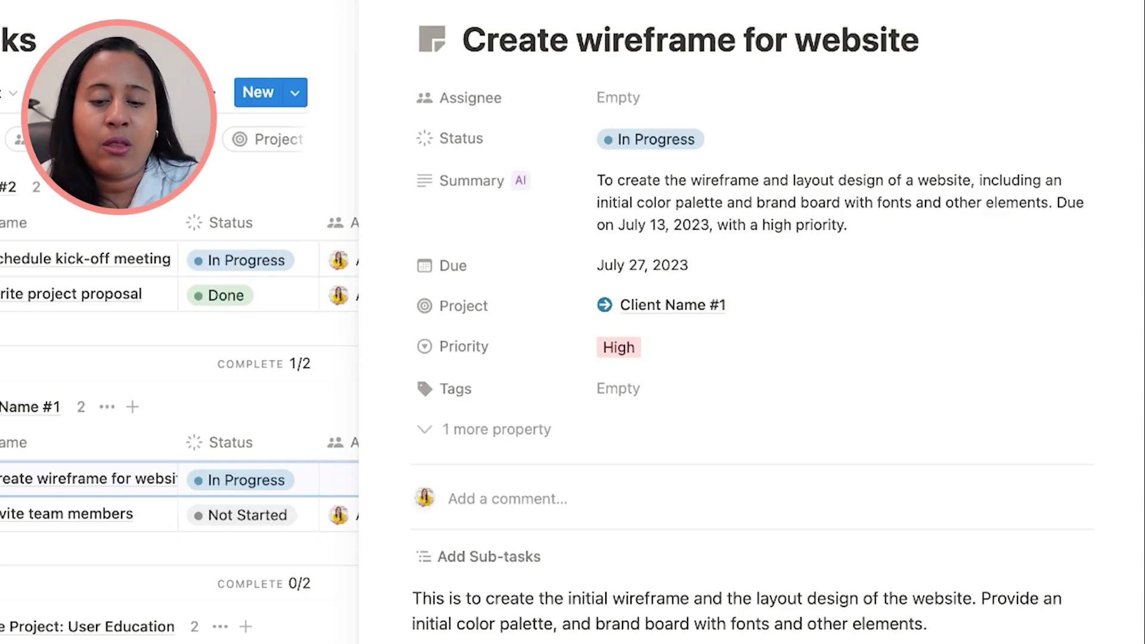
left_click(612, 393)
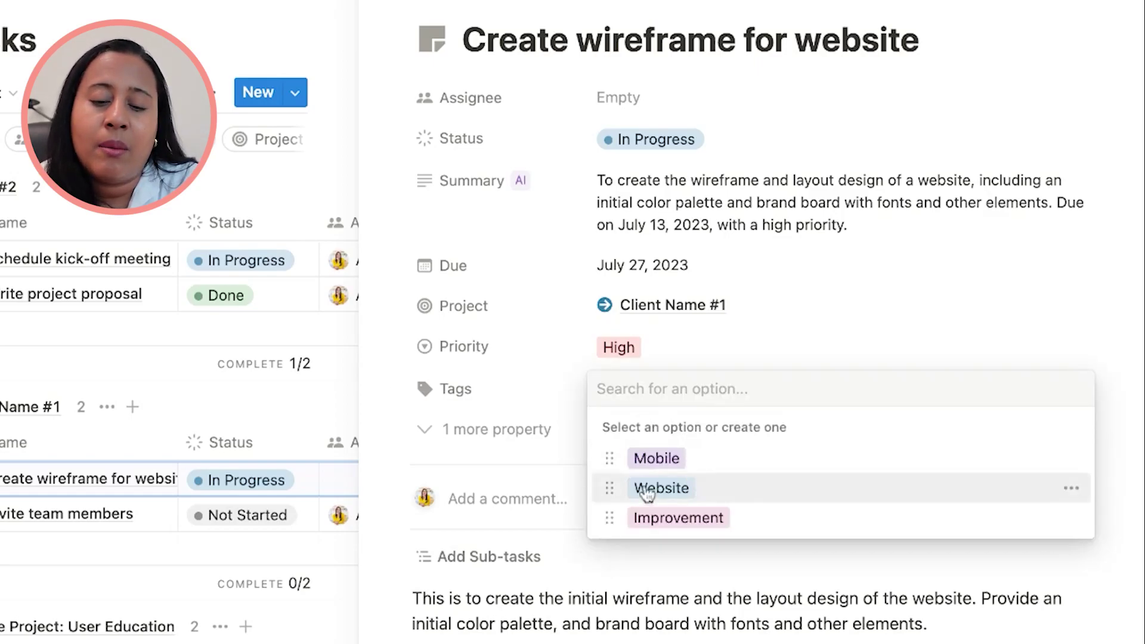
Tag the wireframe task Website plus a new 'social media management' tag
left_click(697, 493)
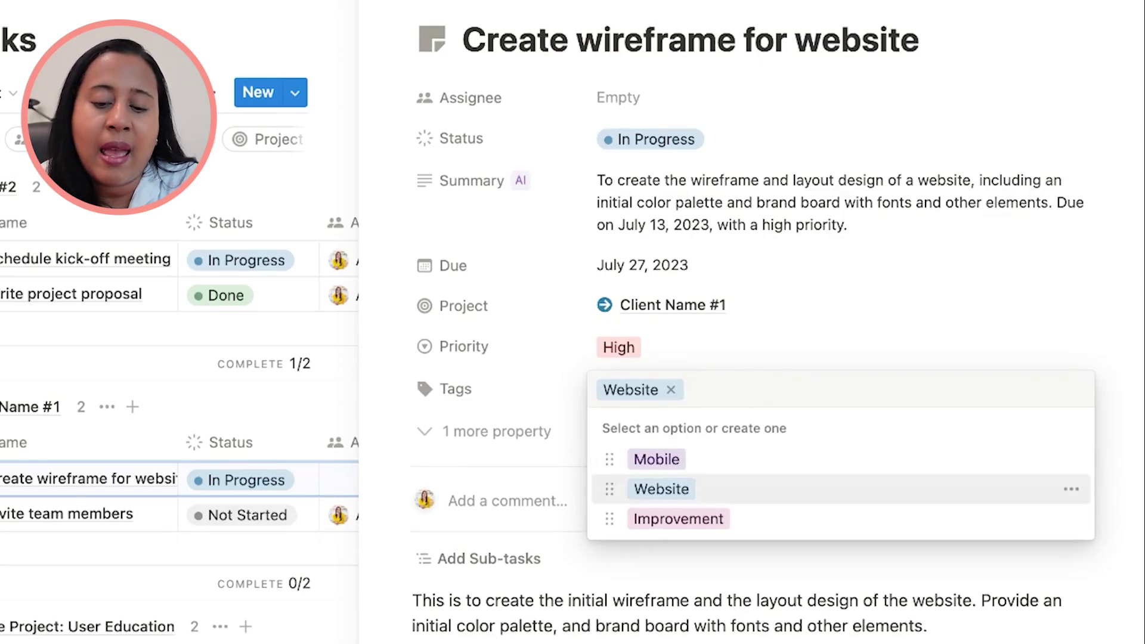
key("Escape")
left_click(685, 403)
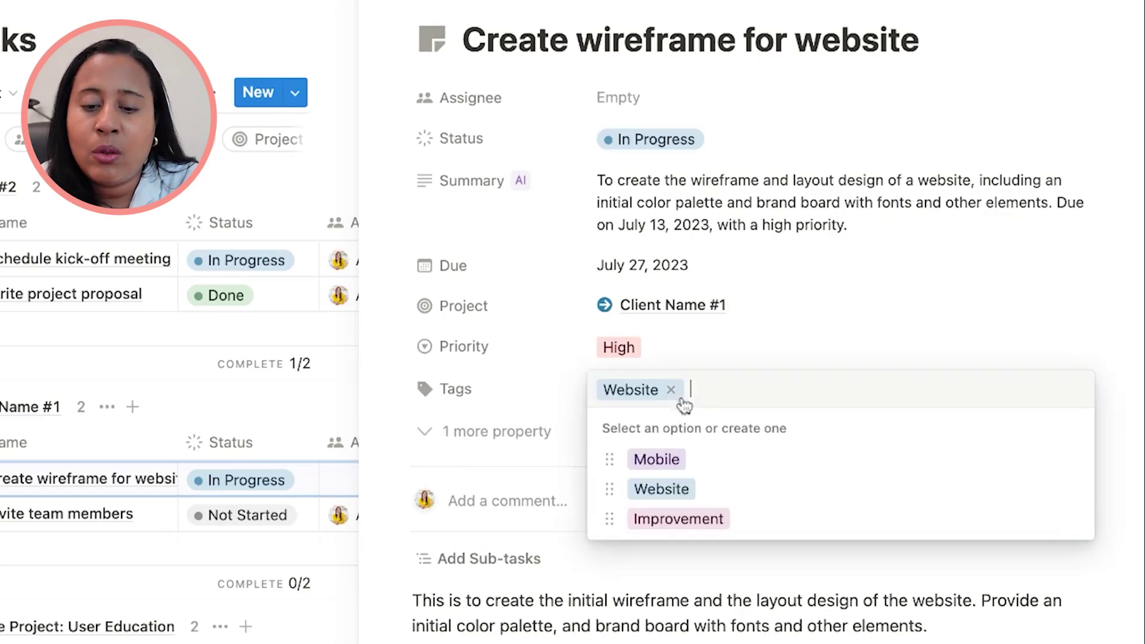
type("soci")
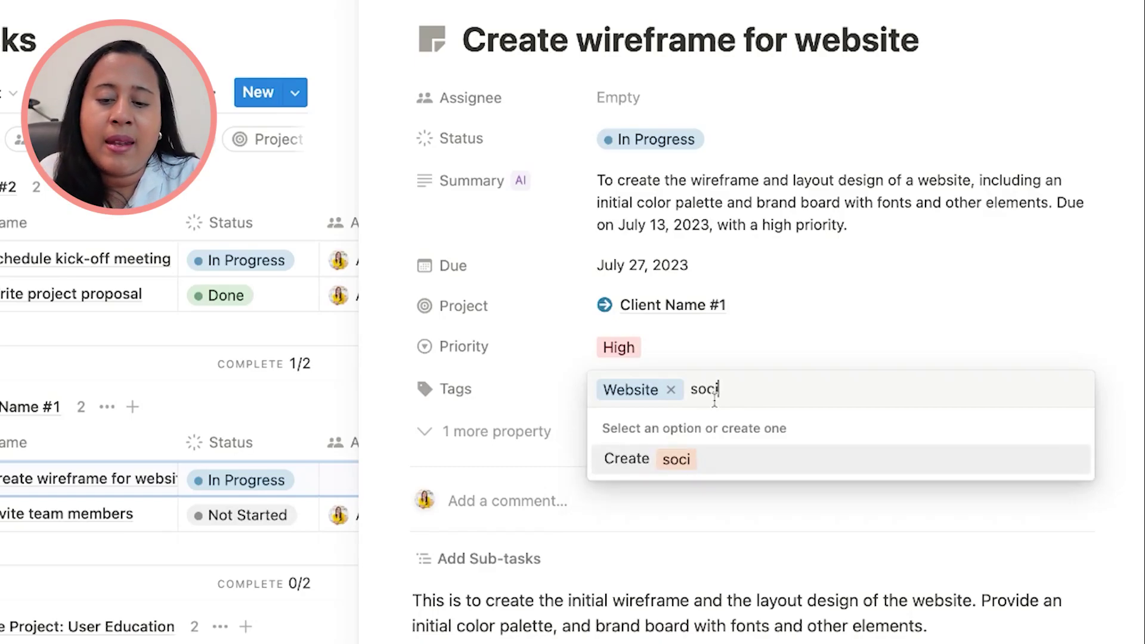
type("al media management")
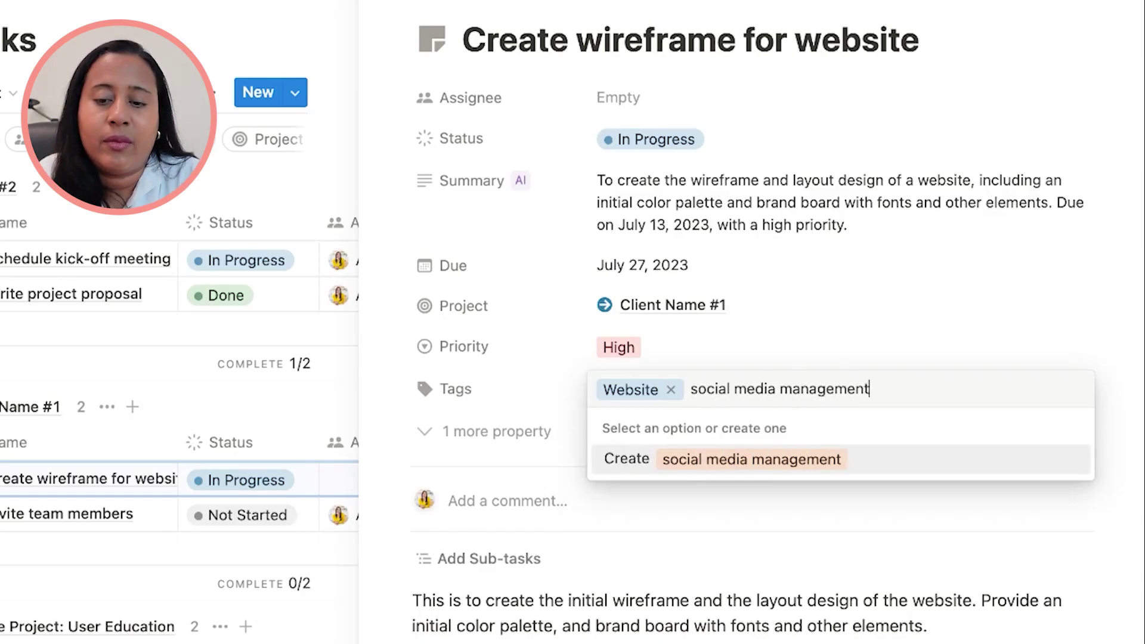
key("Return")
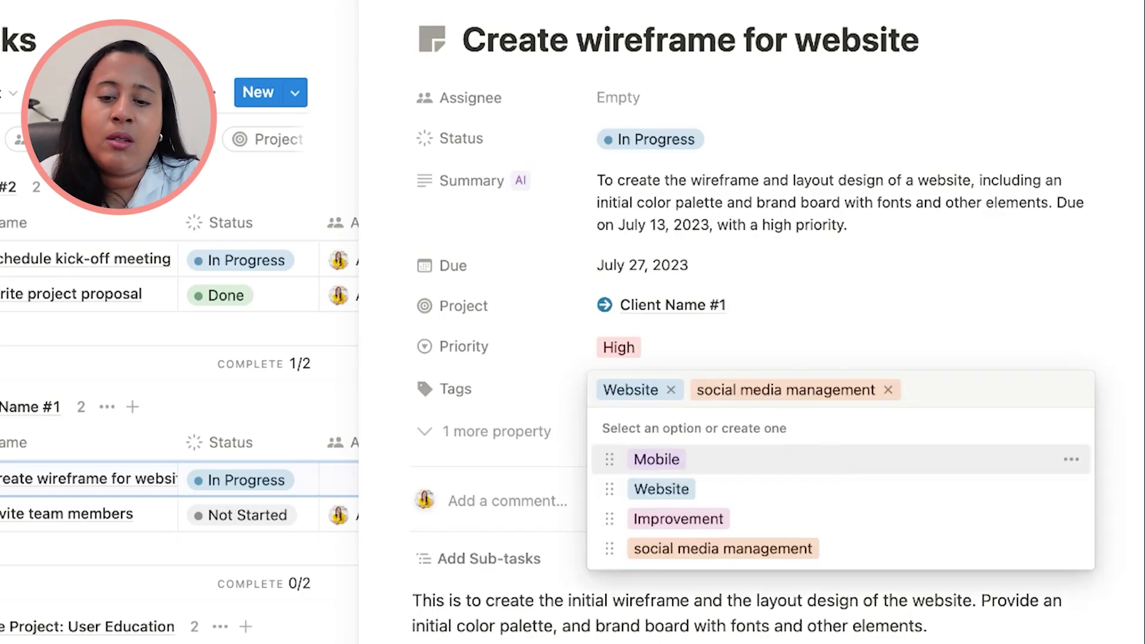
left_click(743, 352)
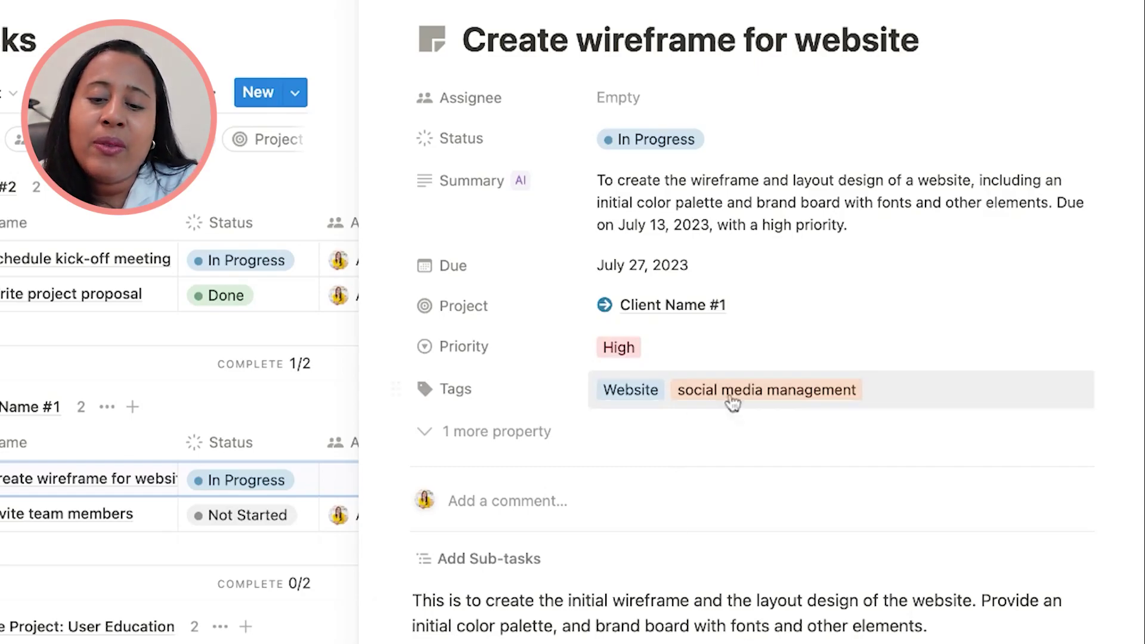
Add a Dependencies property and set Review research results as the Blocked By task
left_click(496, 432)
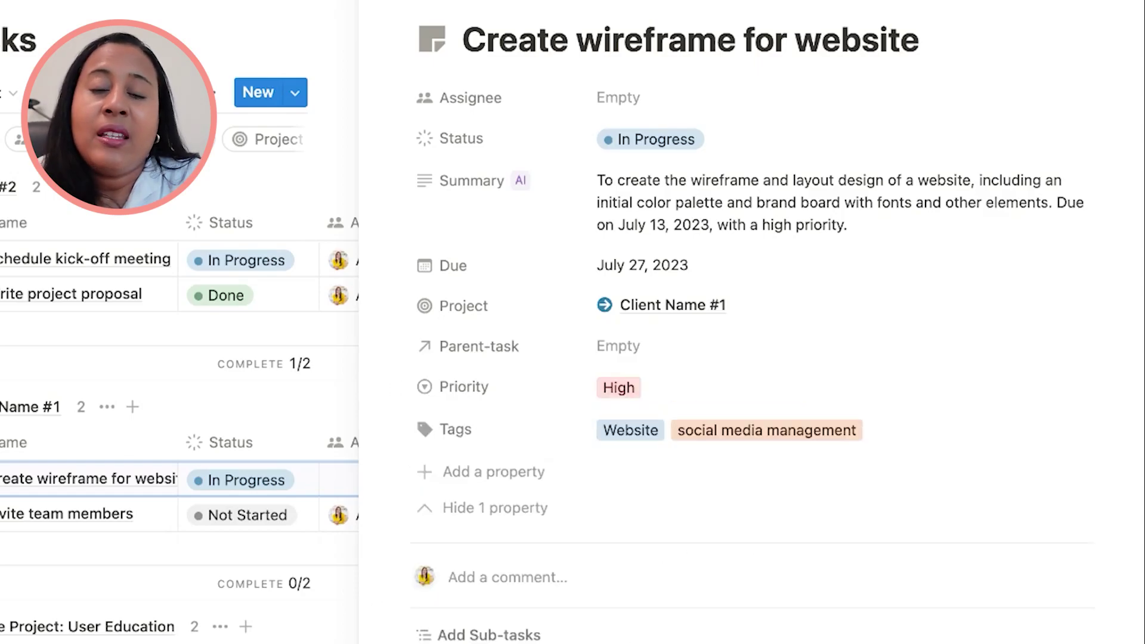
left_click(488, 484)
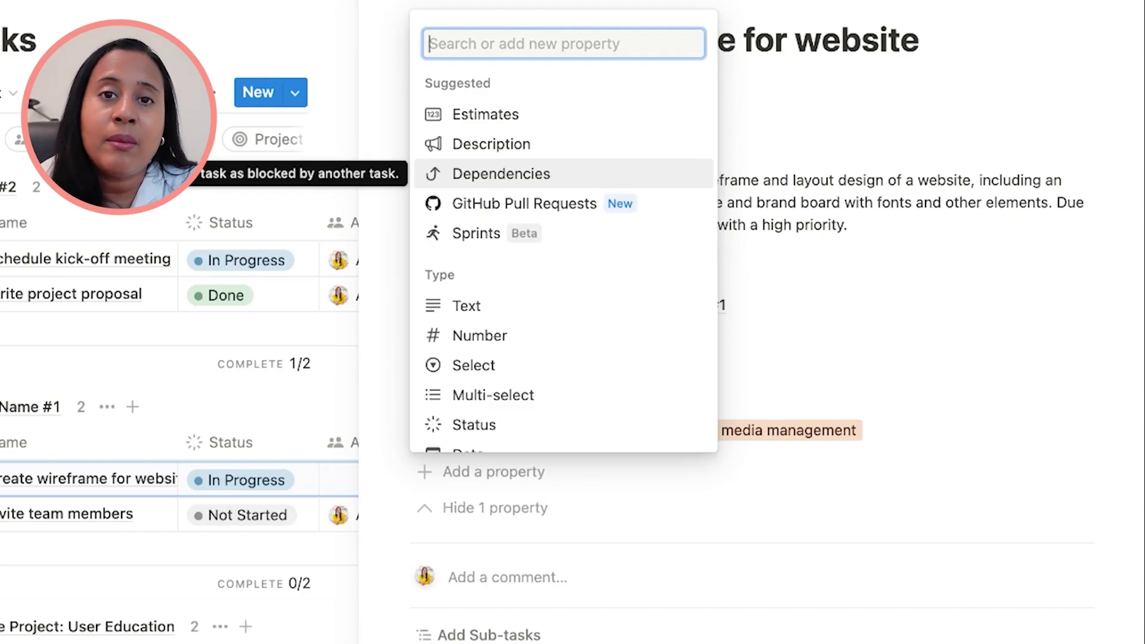
left_click(552, 174)
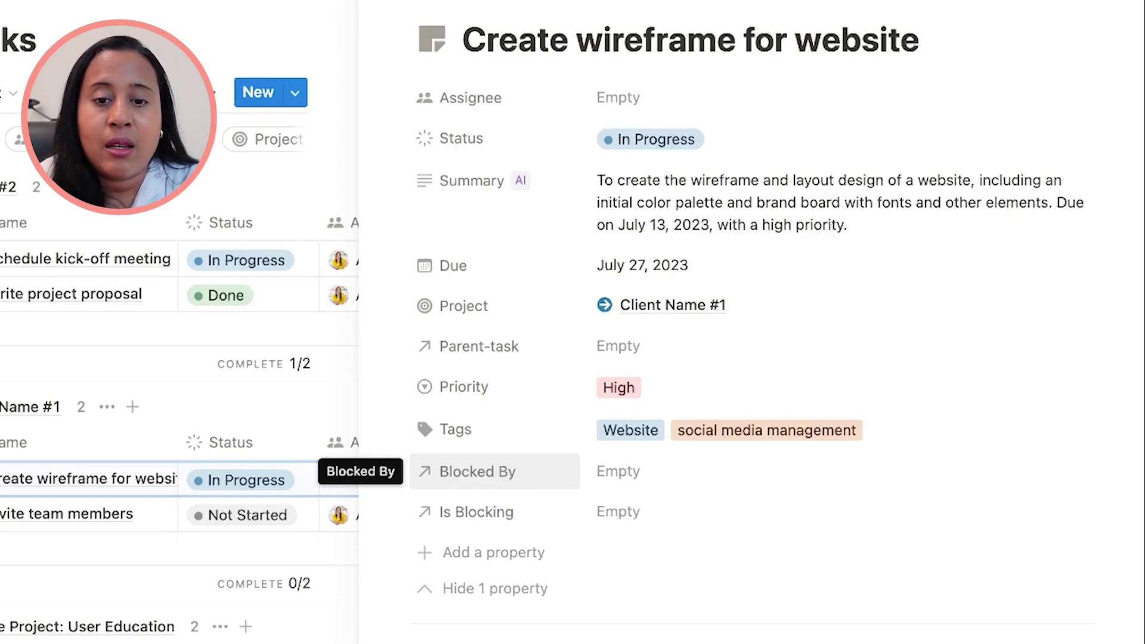
left_click(656, 471)
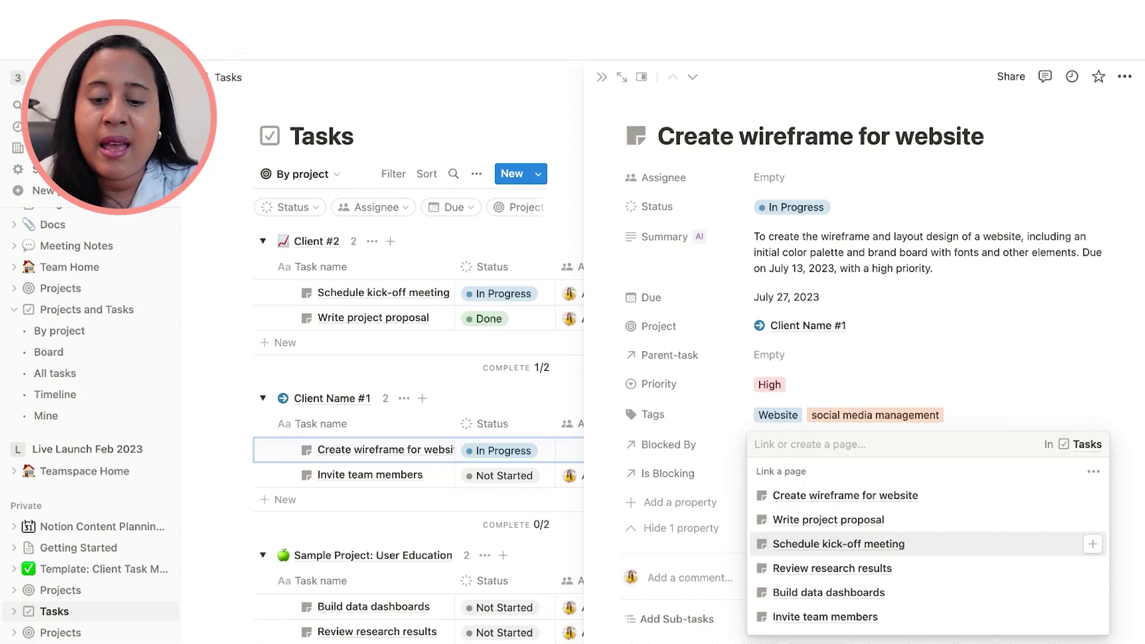
key("Down")
key("Return")
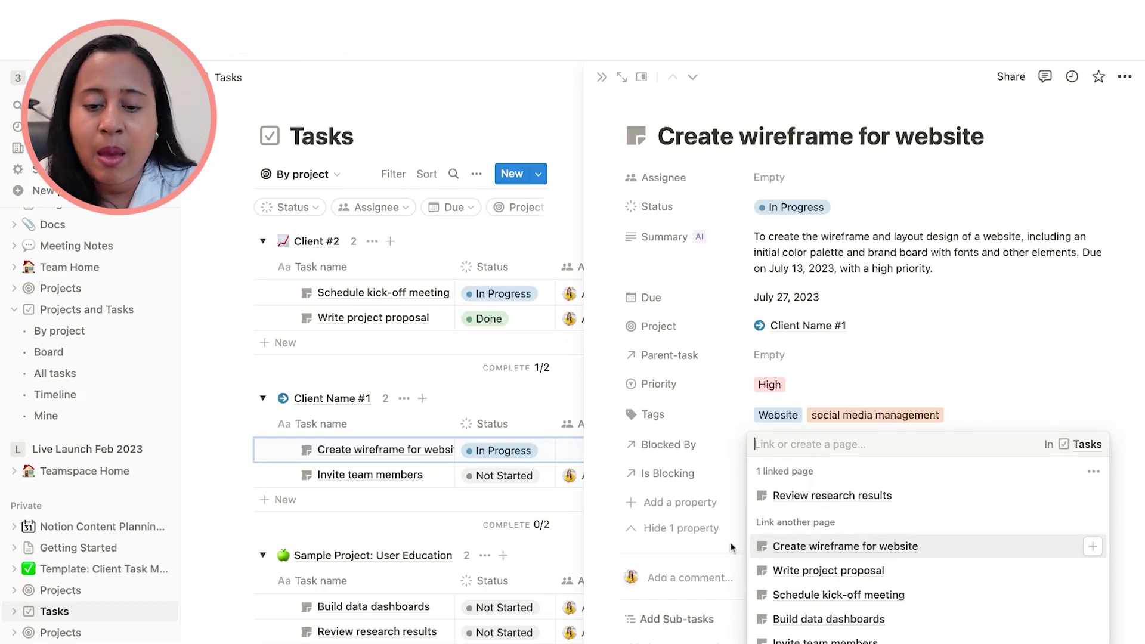
left_click(832, 496)
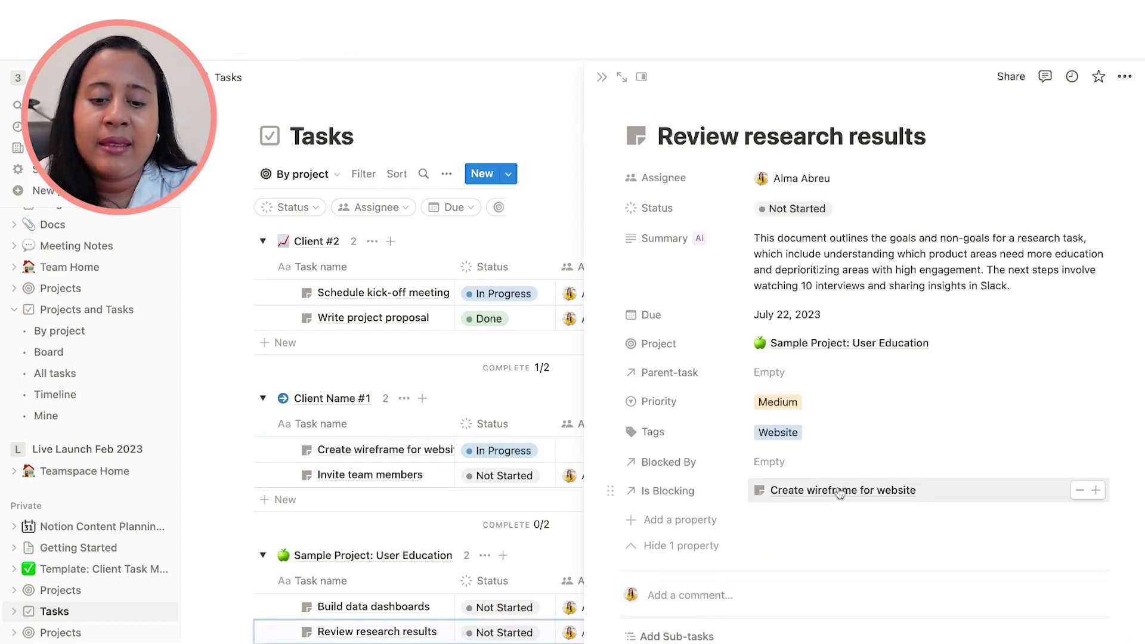
key("Escape")
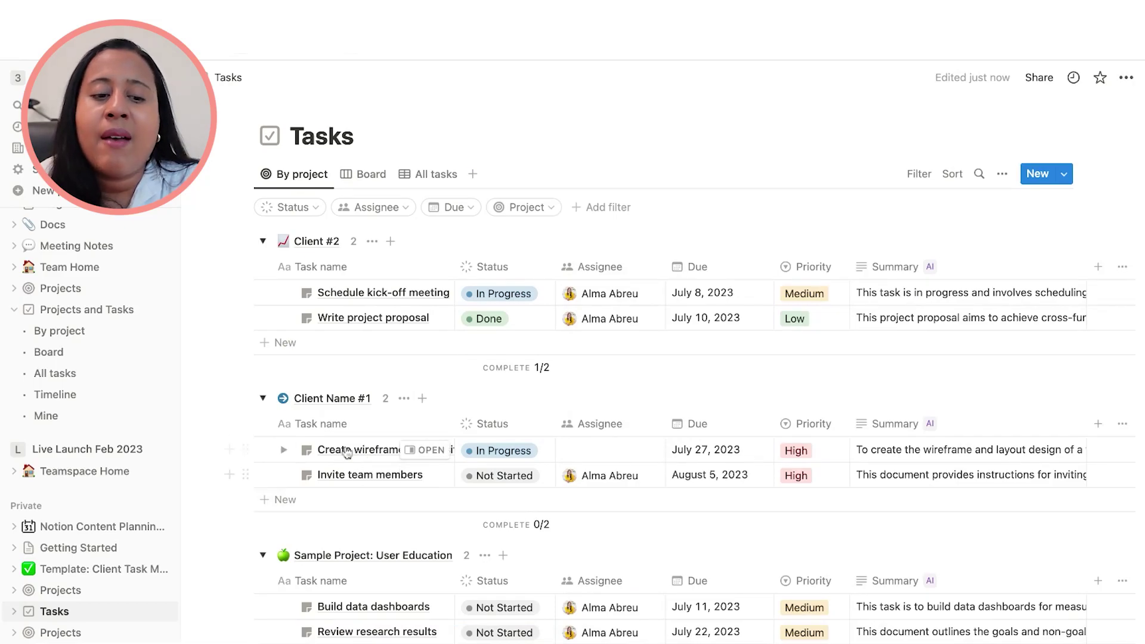
Add a new task 'Design the logo' under the Client Name #1 project
left_click(338, 504)
type("Task")
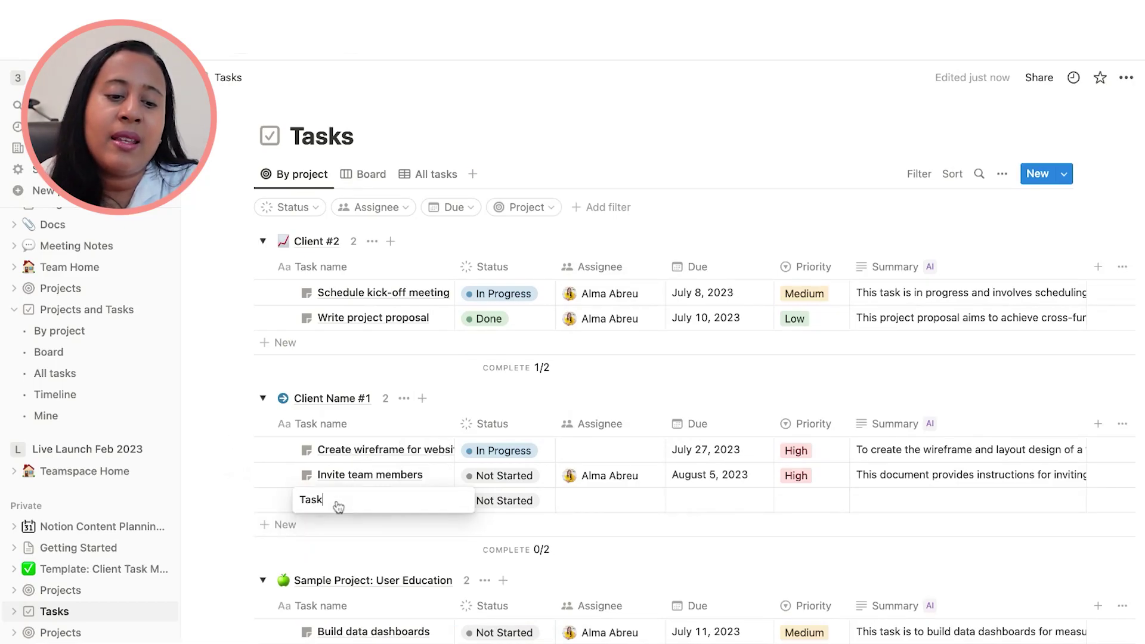
double_click(332, 500)
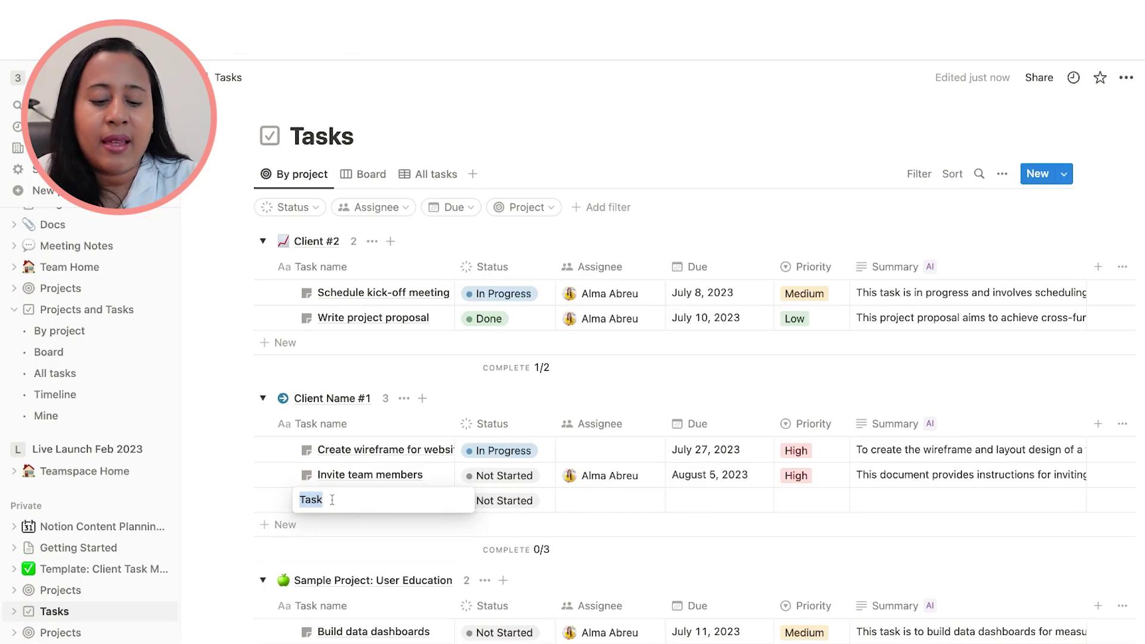
type("Design the logo")
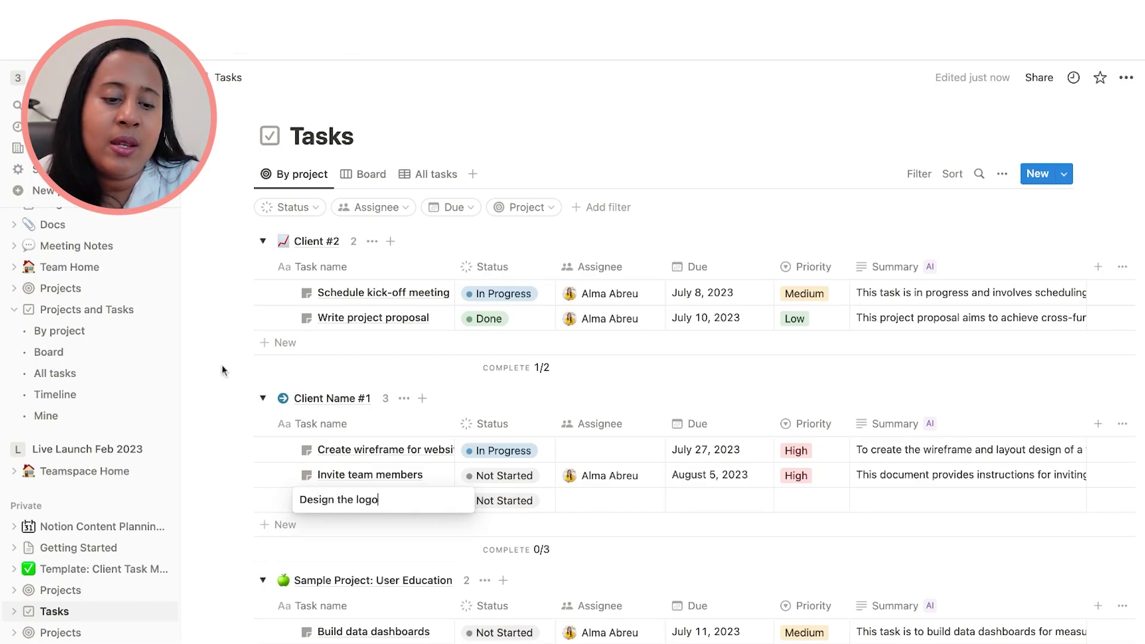
key("Escape")
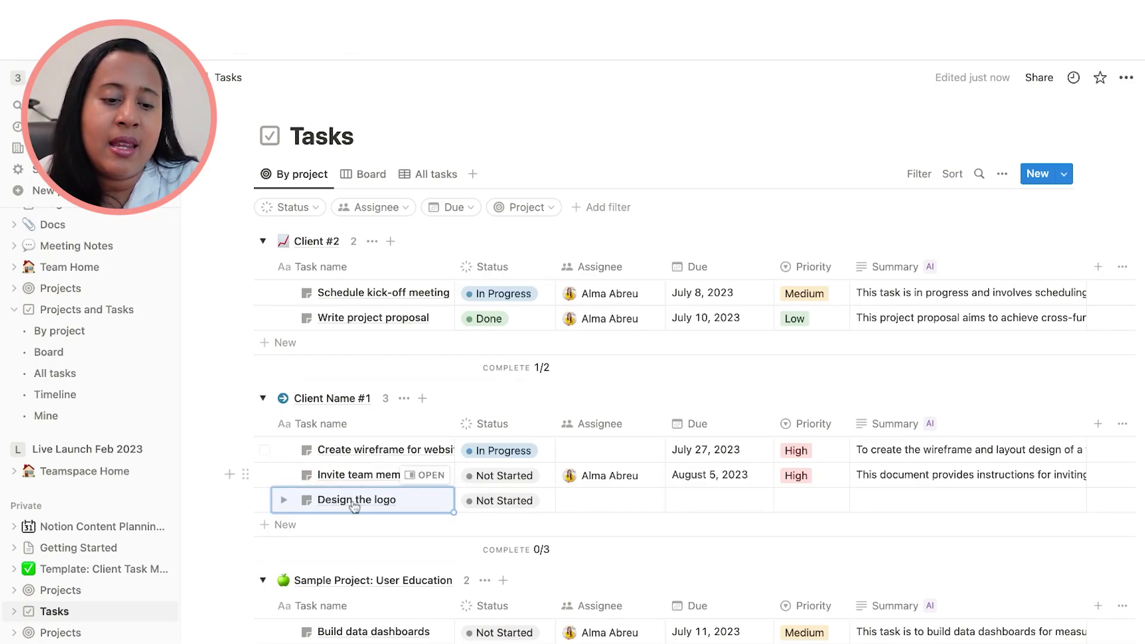
scroll(343, 447, "down", 1)
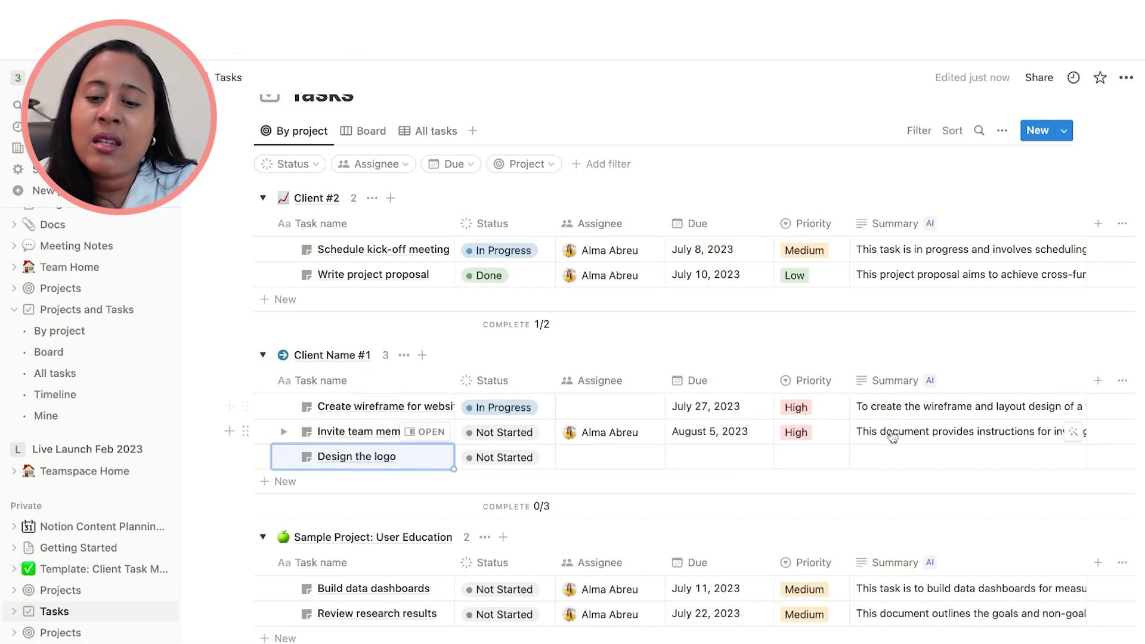
scroll(889, 434, "right", 2)
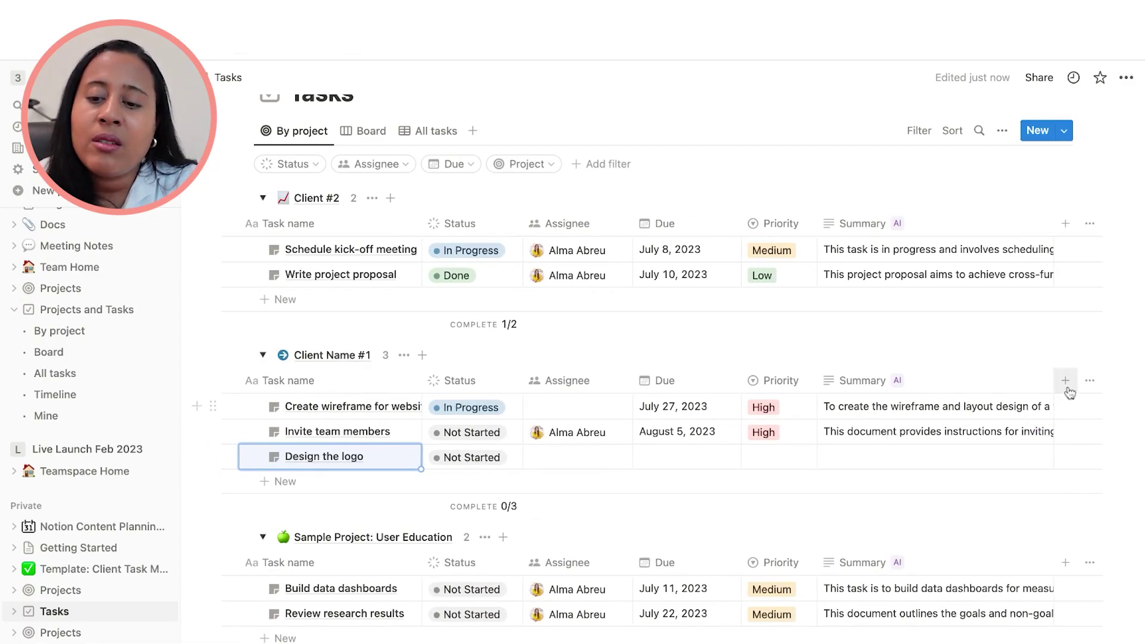
left_click(1068, 386)
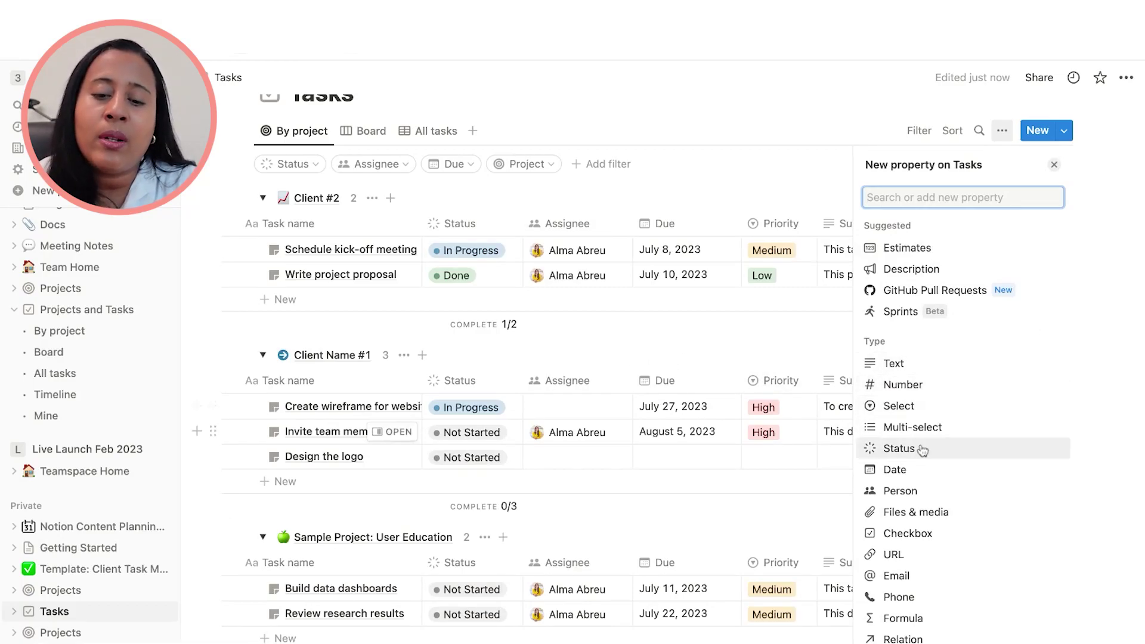
key("Escape")
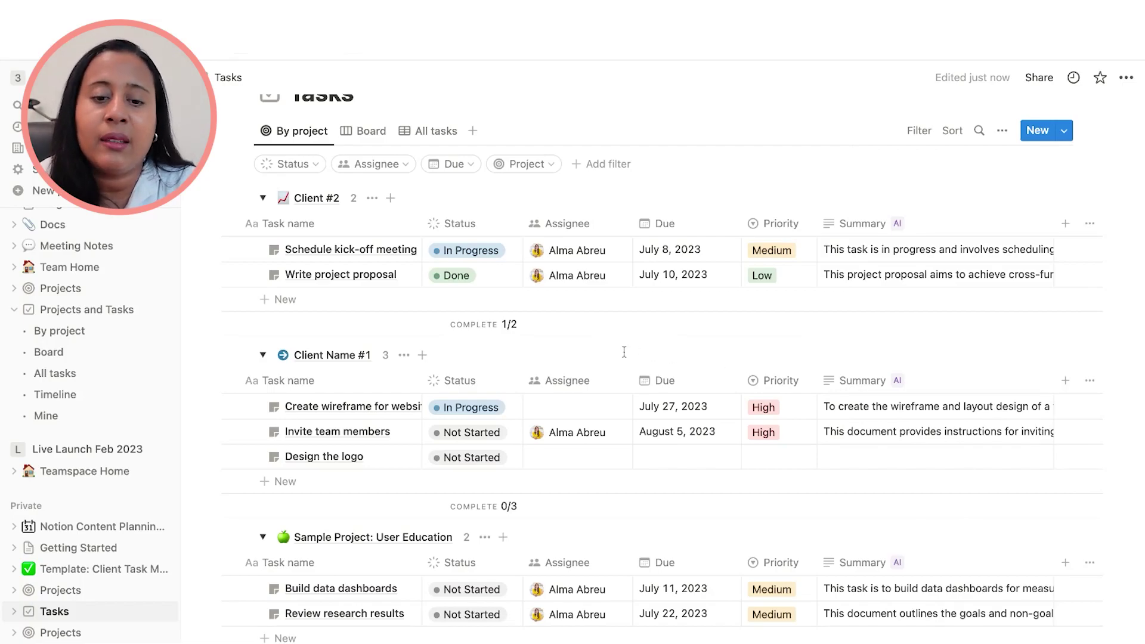
scroll(624, 352, "up", 2)
Switch to Board view and drag Invite team members through In Progress into Done
left_click(367, 174)
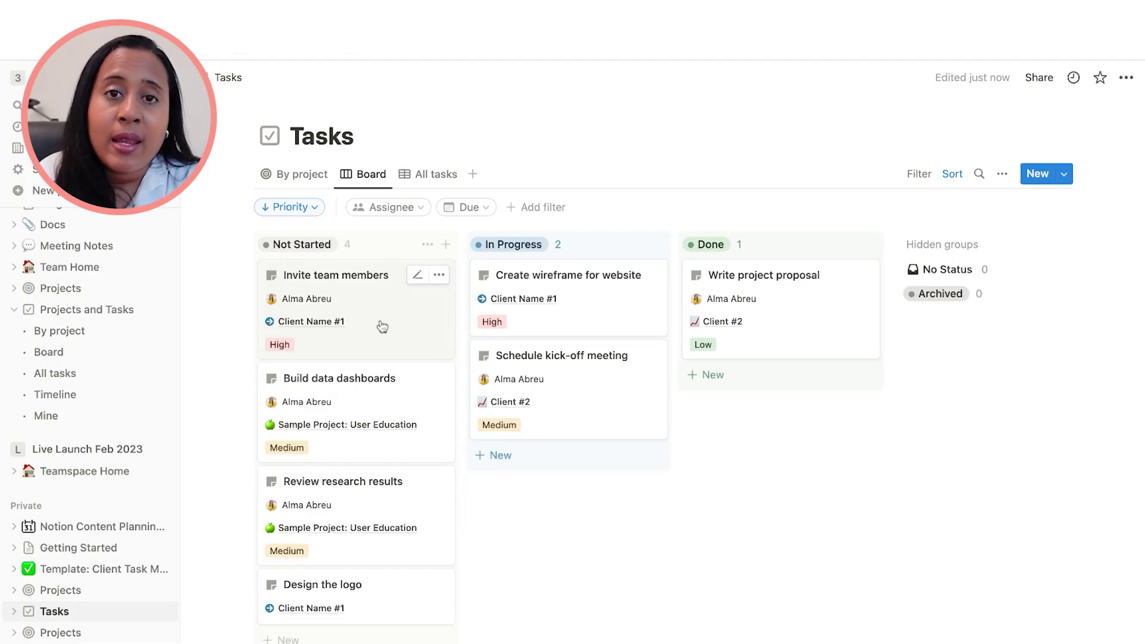
left_click_drag(379, 312, 591, 299)
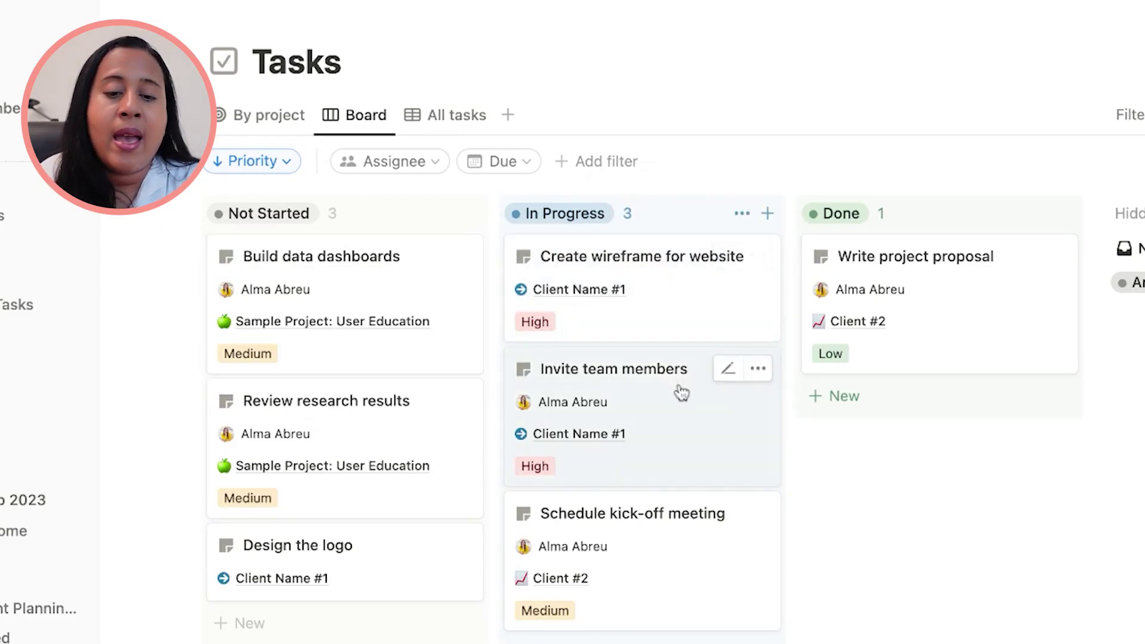
left_click_drag(682, 393, 955, 287)
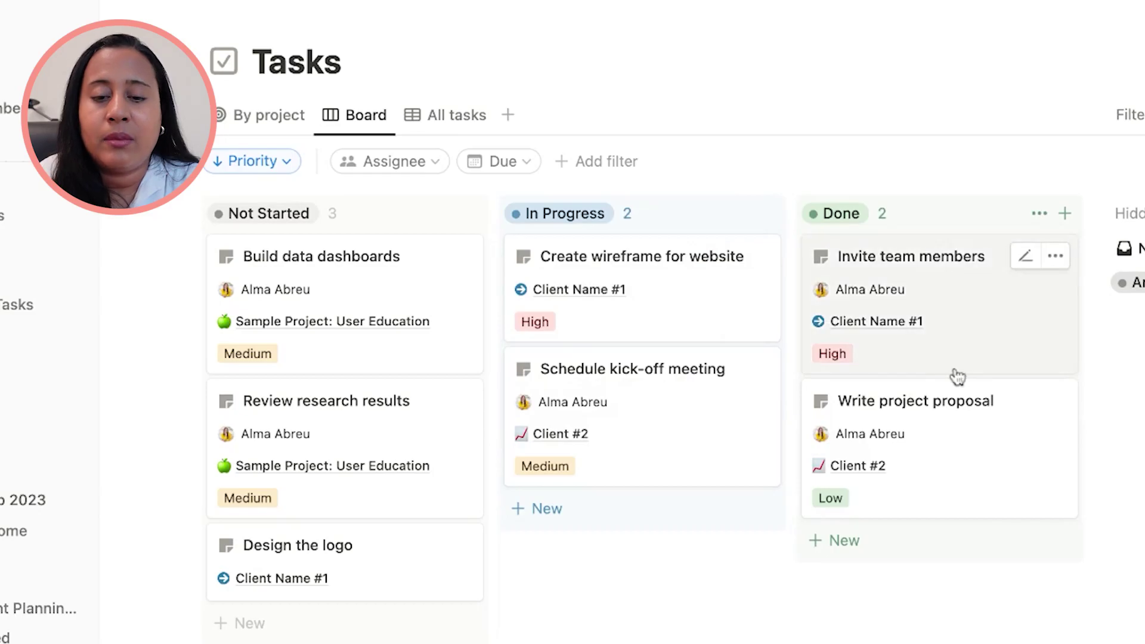